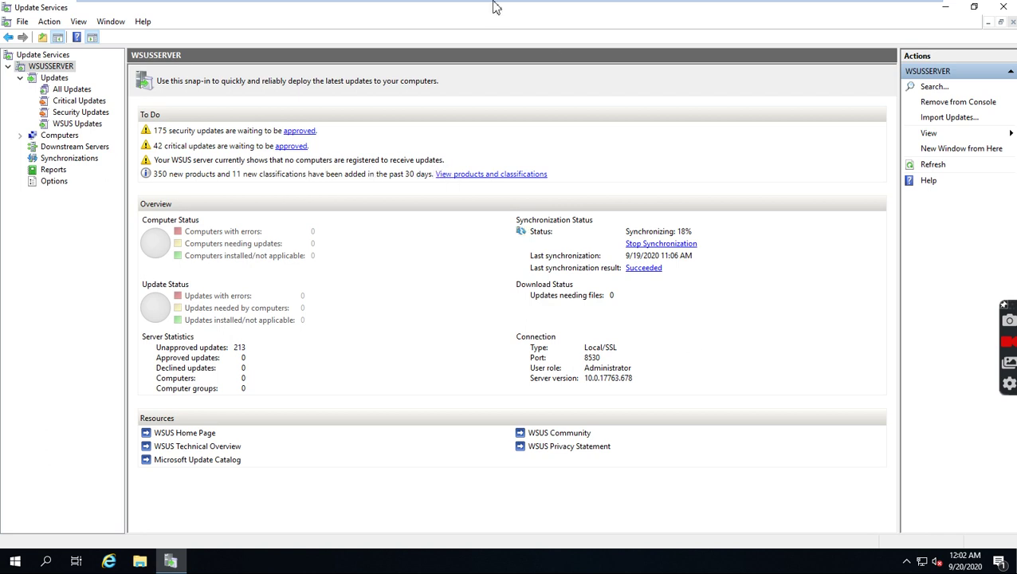
# Step: Switch to the WINDC01 machine and open the WSUS GrouP policy object for editing in a maximized window
pyautogui.moveTo(495, 4)
pyautogui.click(196, 13)
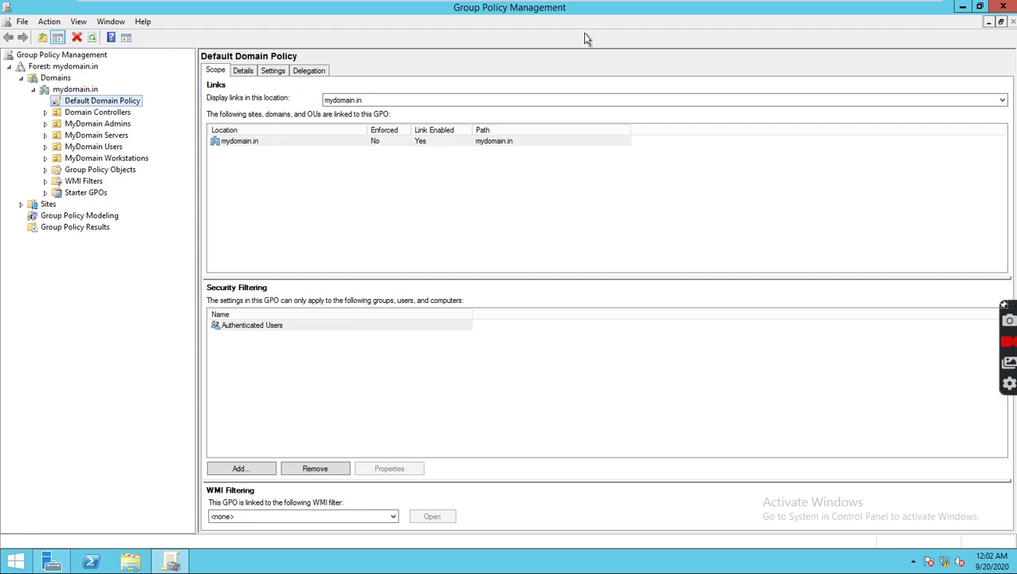
pyautogui.click(46, 171)
pyautogui.click(106, 229)
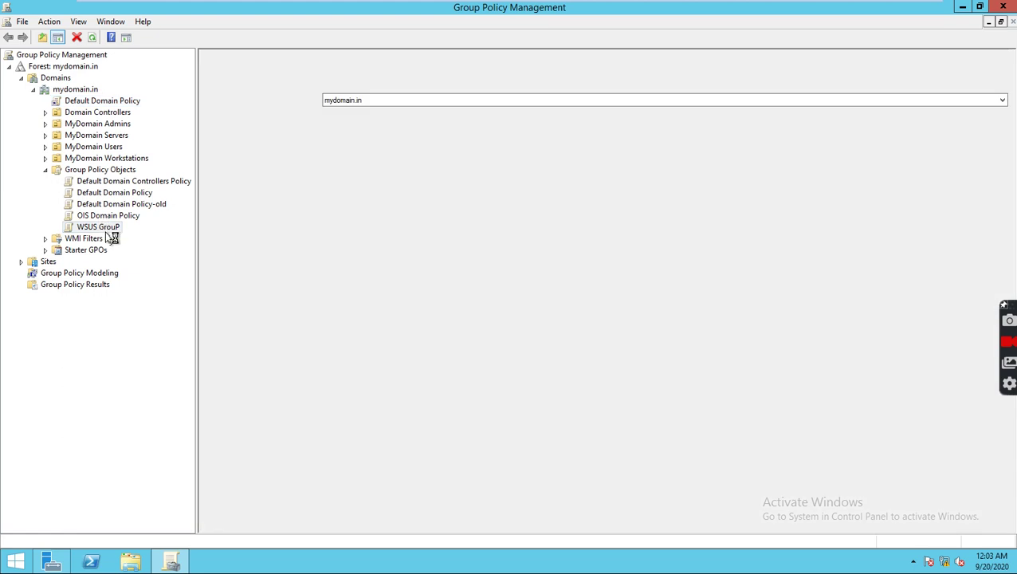
pyautogui.rightClick(112, 232)
pyautogui.click(139, 238)
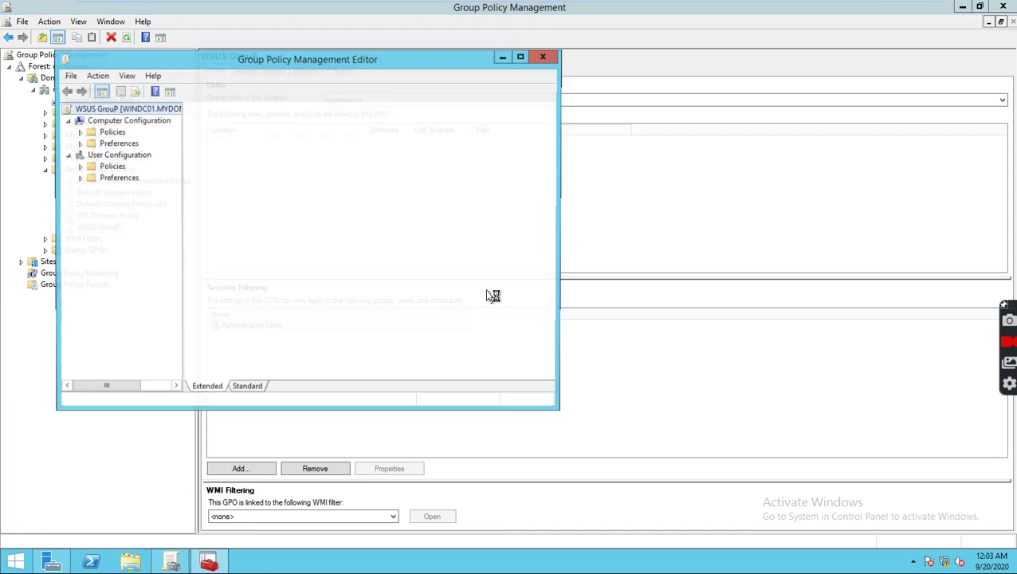
pyautogui.doubleClick(356, 61)
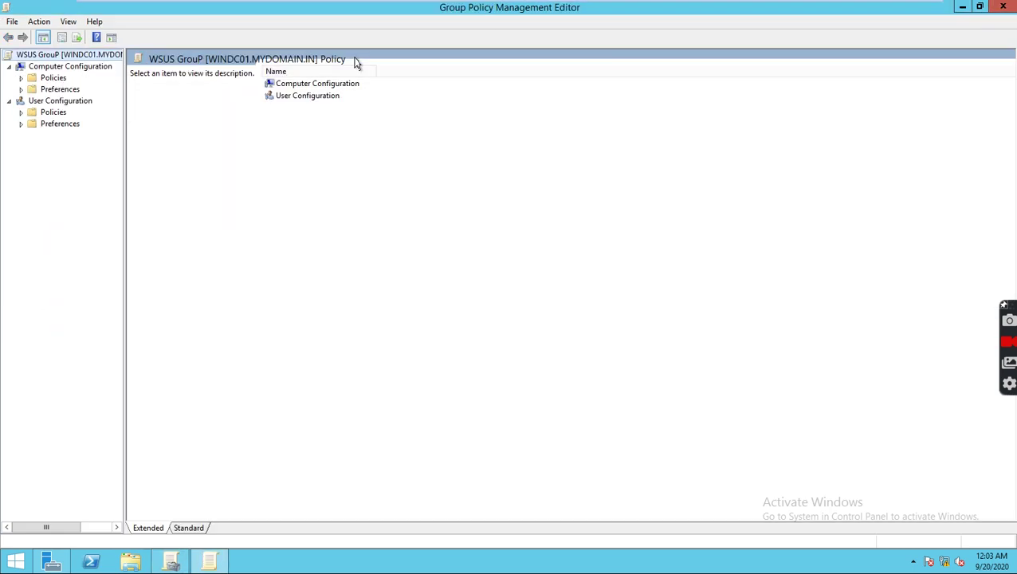
# Step: Display the Windows Update policies under Computer Configuration, Policies, Administrative Templates, Windows Components
pyautogui.click(21, 78)
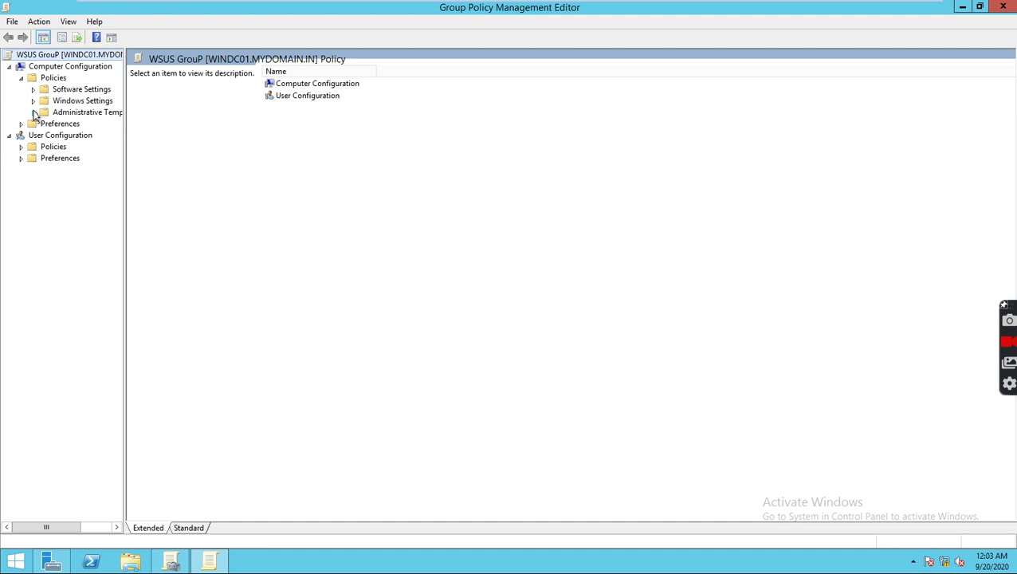
pyautogui.click(33, 113)
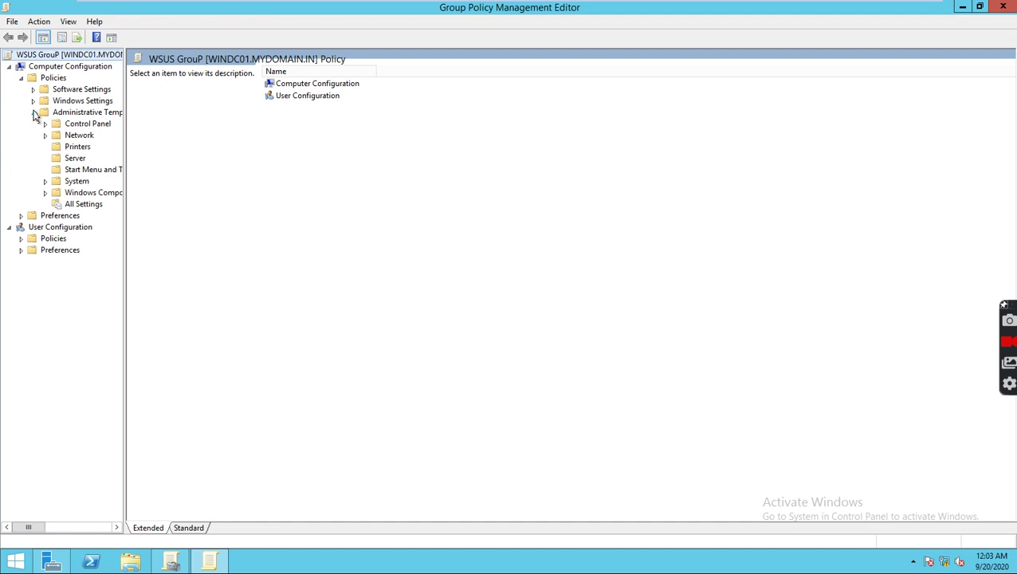
pyautogui.click(83, 194)
pyautogui.click(45, 192)
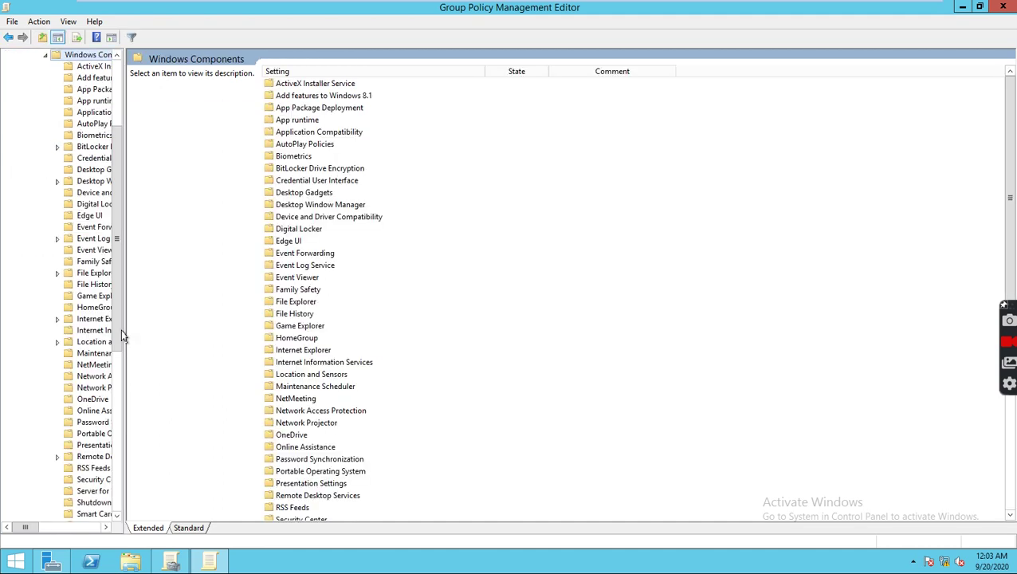
pyautogui.scroll(-7, 401, 386)
pyautogui.scroll(-3, 117, 422)
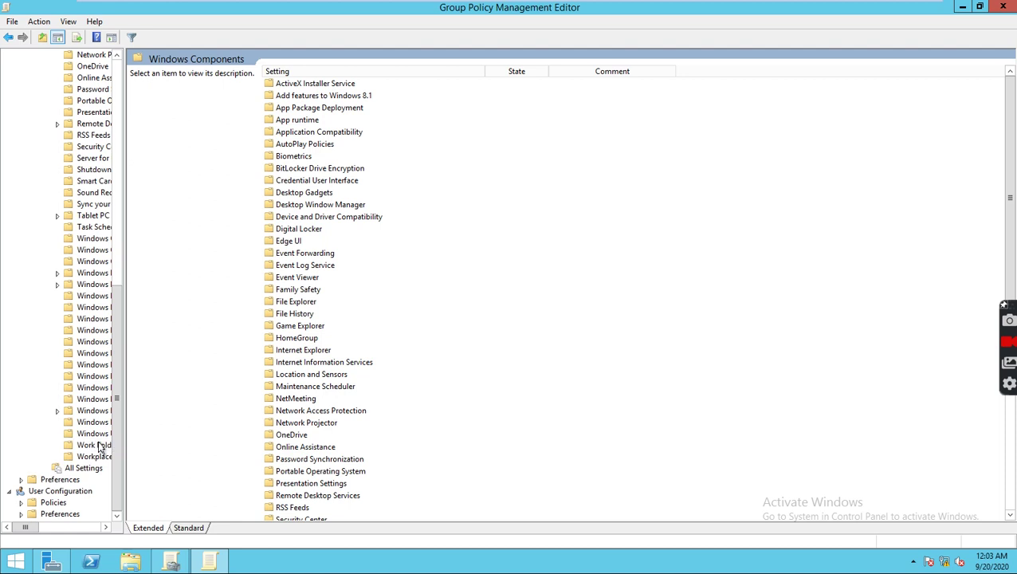
pyautogui.click(101, 435)
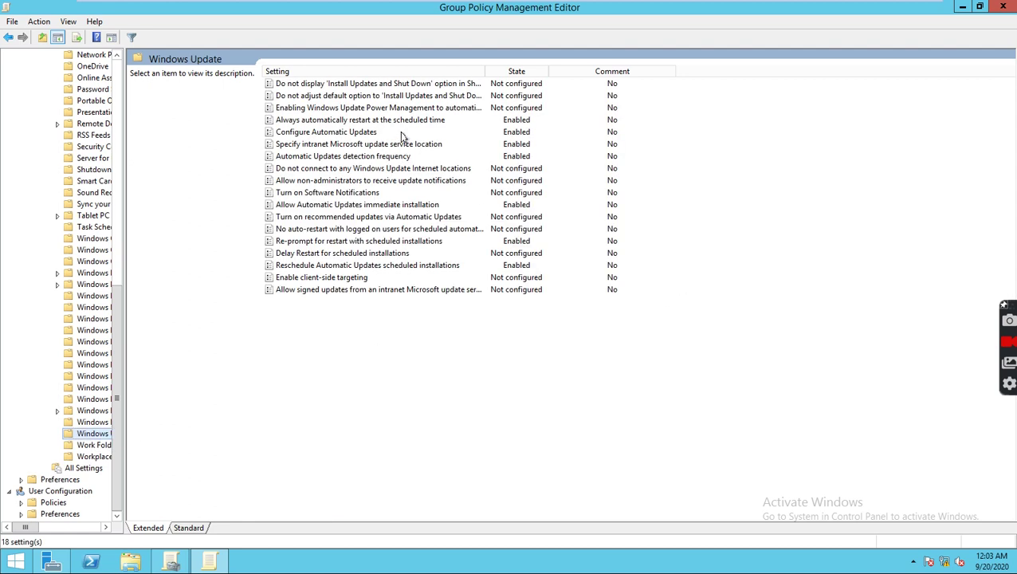
# Step: Review the updating mode, scheduled install day and install time of the Configure Automatic Updates policy and accept it
pyautogui.click(353, 134)
pyautogui.doubleClick(353, 133)
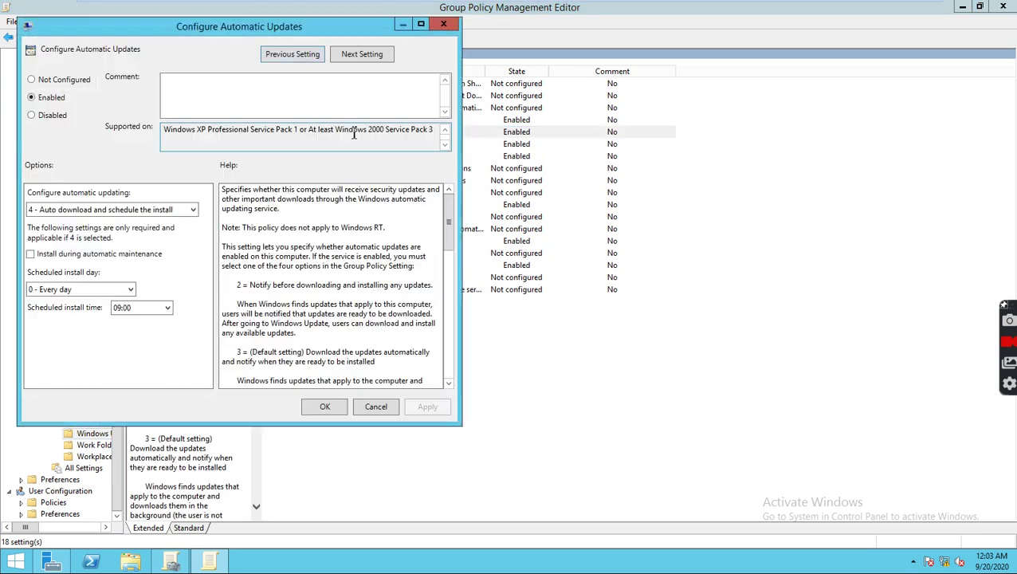
pyautogui.moveTo(306, 28); pyautogui.dragTo(601, 74)
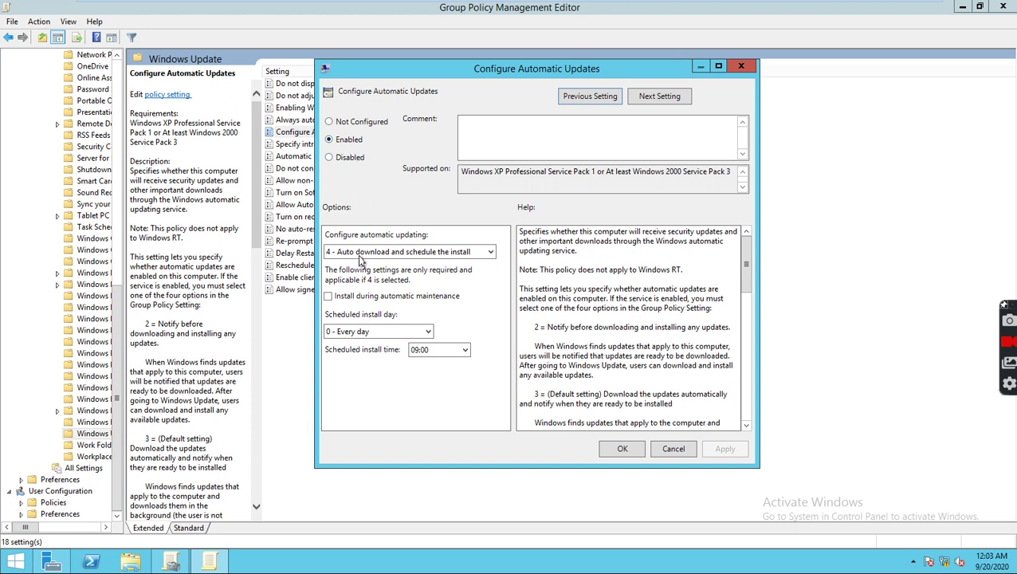
pyautogui.click(492, 255)
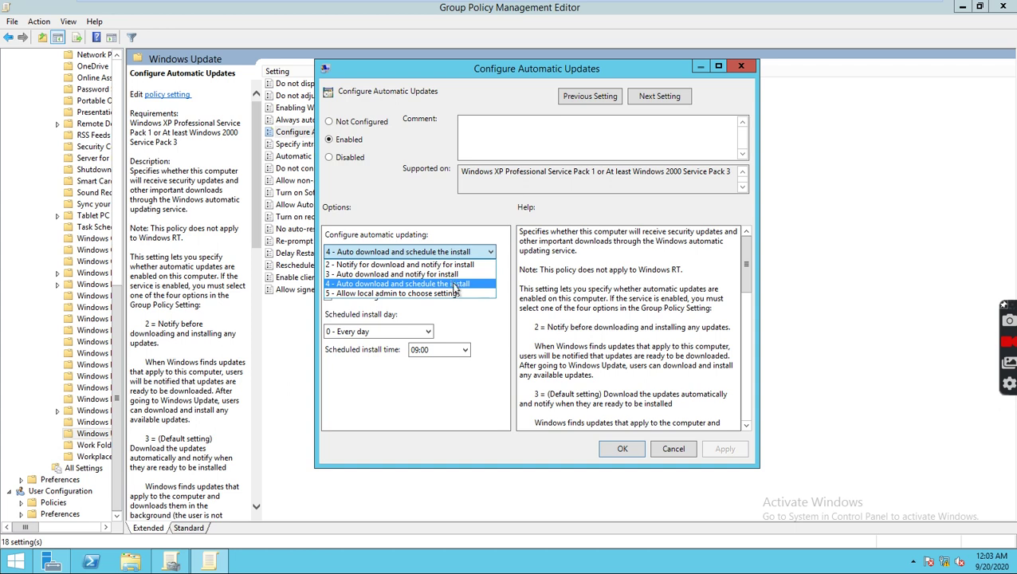
pyautogui.click(440, 397)
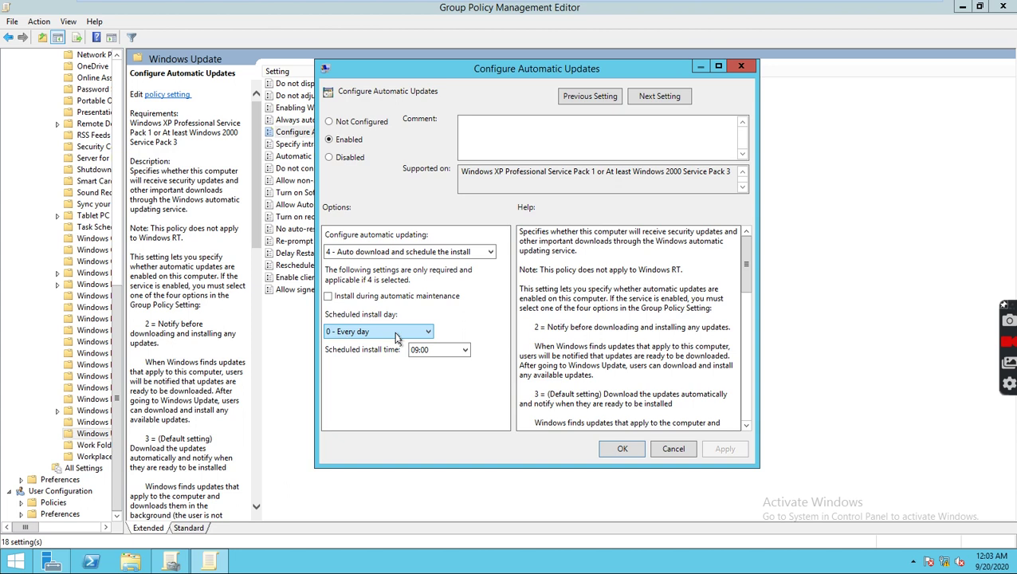
pyautogui.click(423, 338)
pyautogui.click(422, 336)
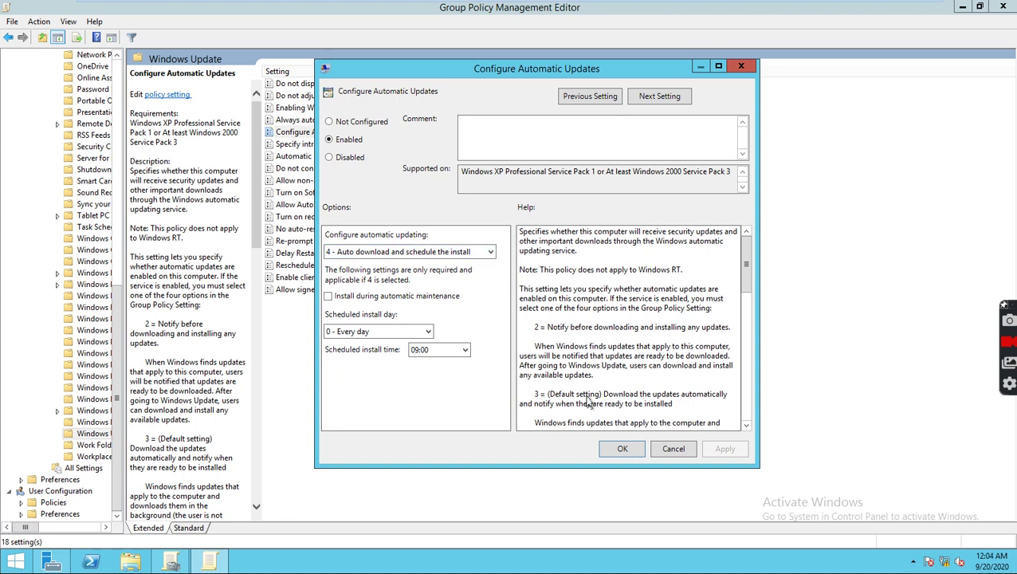
pyautogui.click(622, 449)
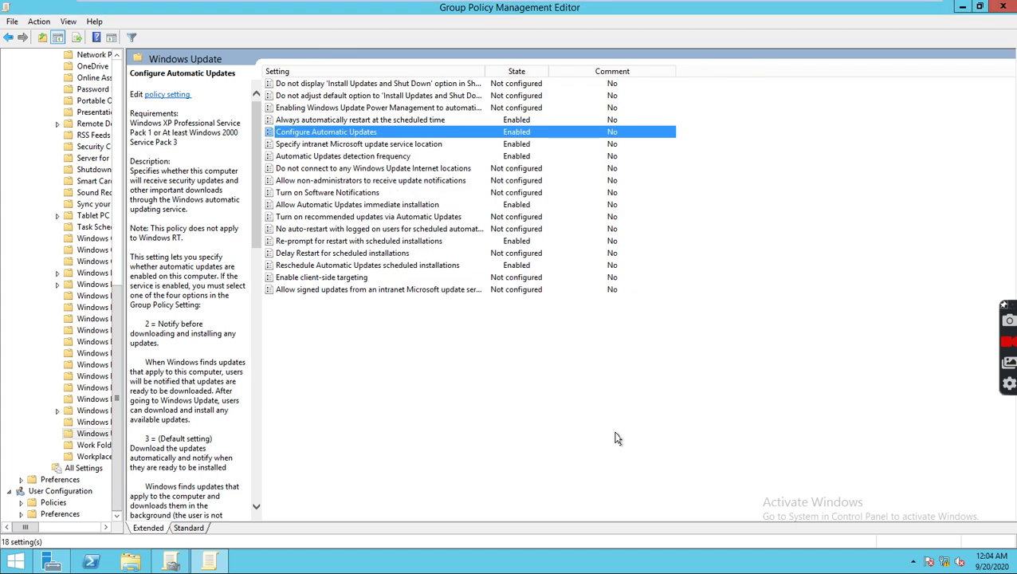
# Step: Open the Specify intranet Microsoft update service location policy and check the WSUS server's name on the 2019-01 machine
pyautogui.doubleClick(365, 146)
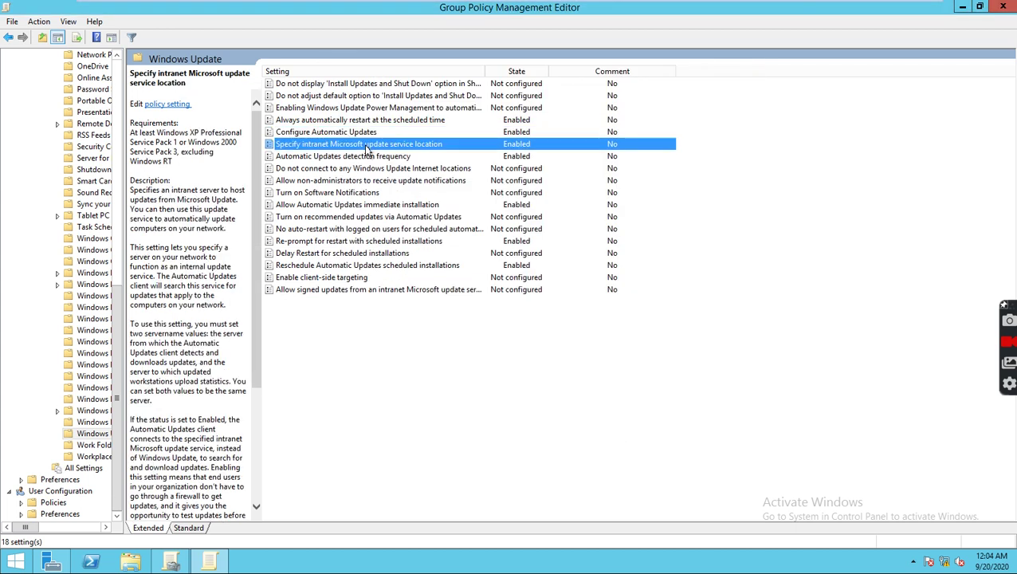
pyautogui.moveTo(259, 46); pyautogui.dragTo(519, 54)
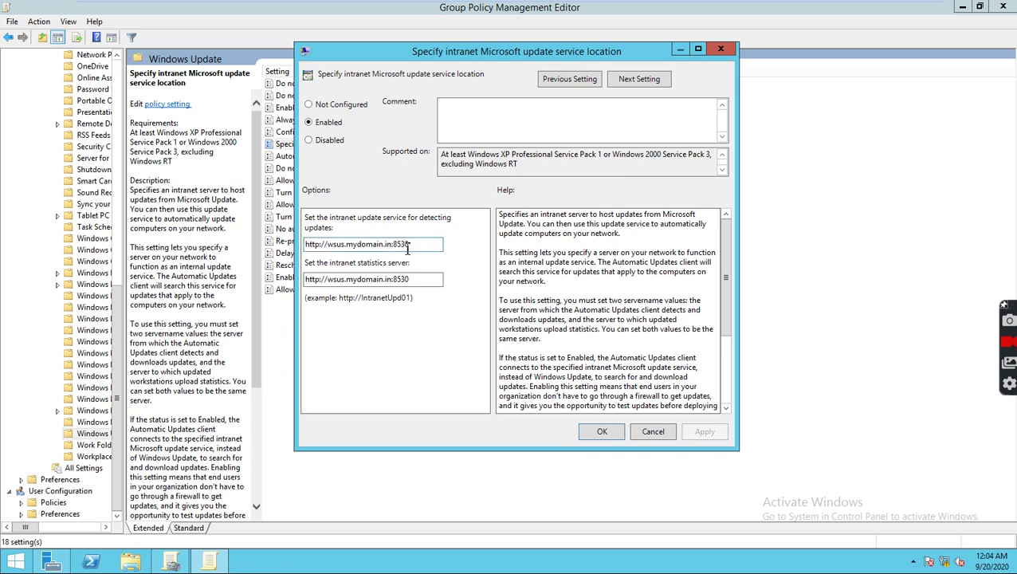
pyautogui.moveTo(522, 7)
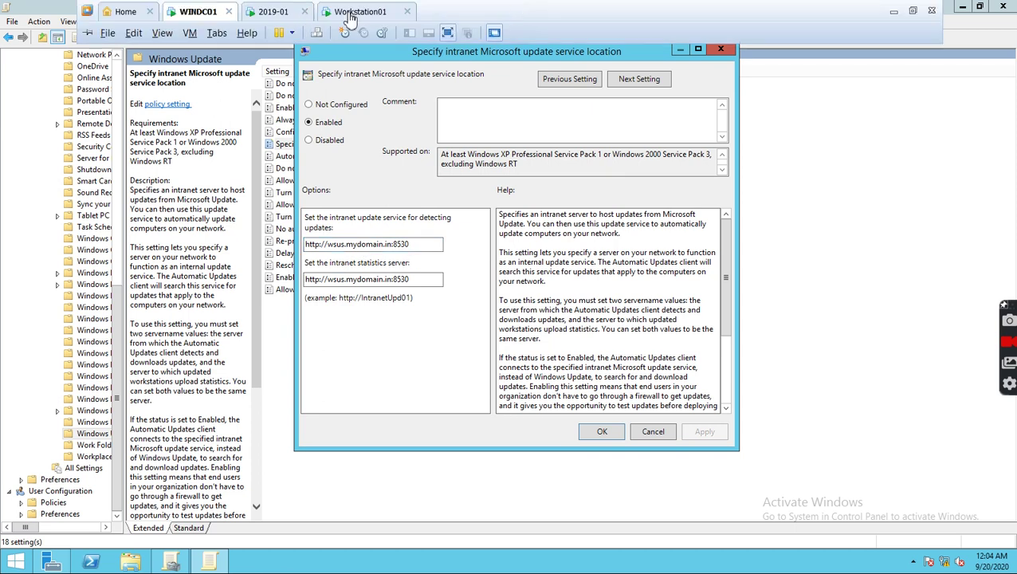
pyautogui.click(271, 13)
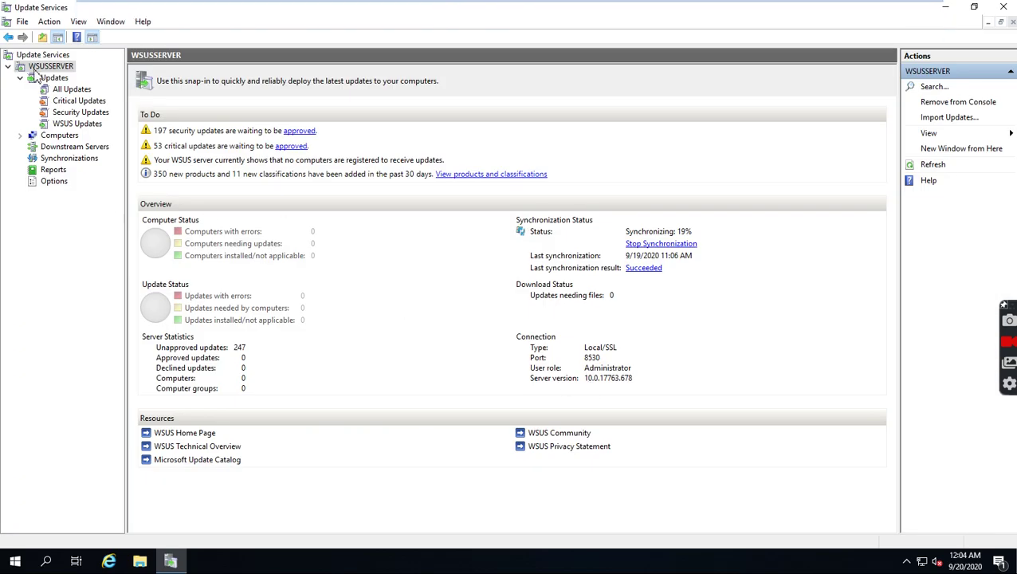
pyautogui.moveTo(533, 6)
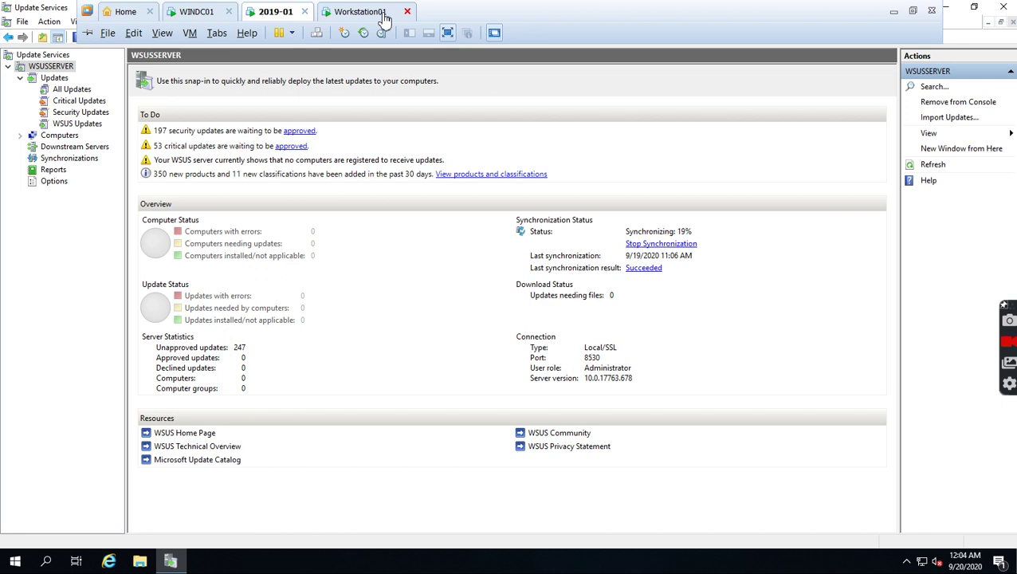
pyautogui.click(192, 11)
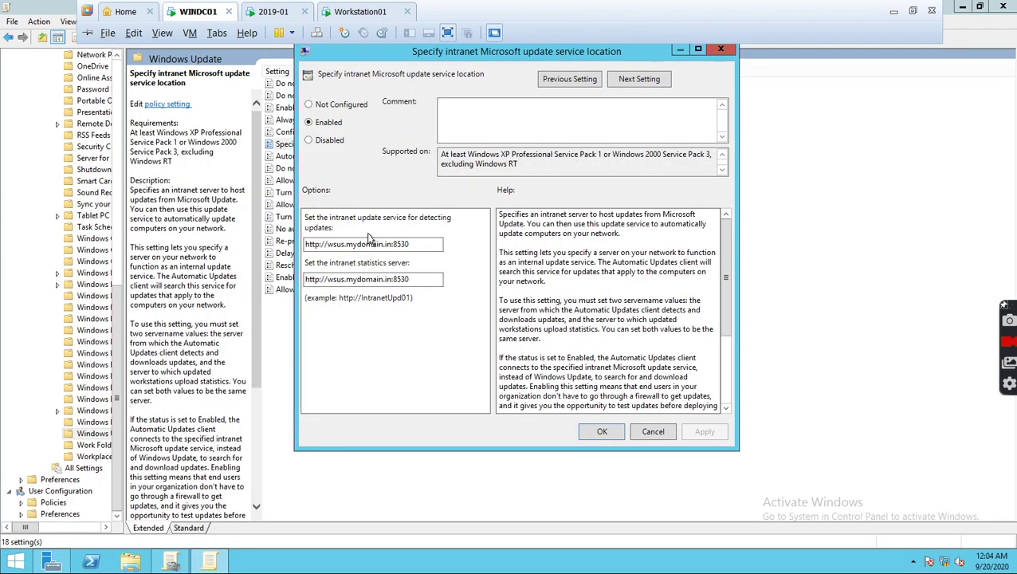
pyautogui.click(348, 246)
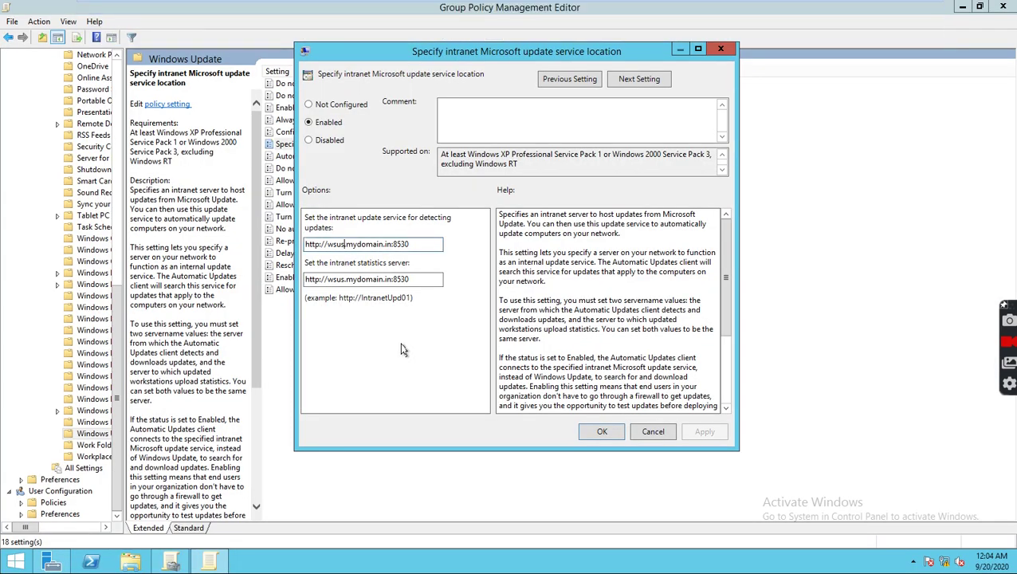
pyautogui.write('server')
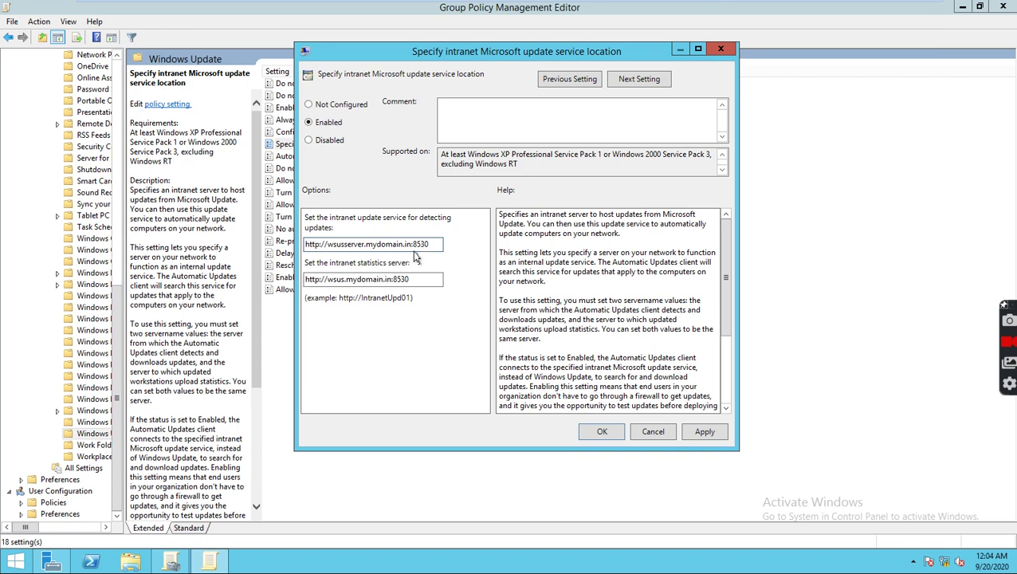
pyautogui.moveTo(437, 246); pyautogui.dragTo(275, 249)
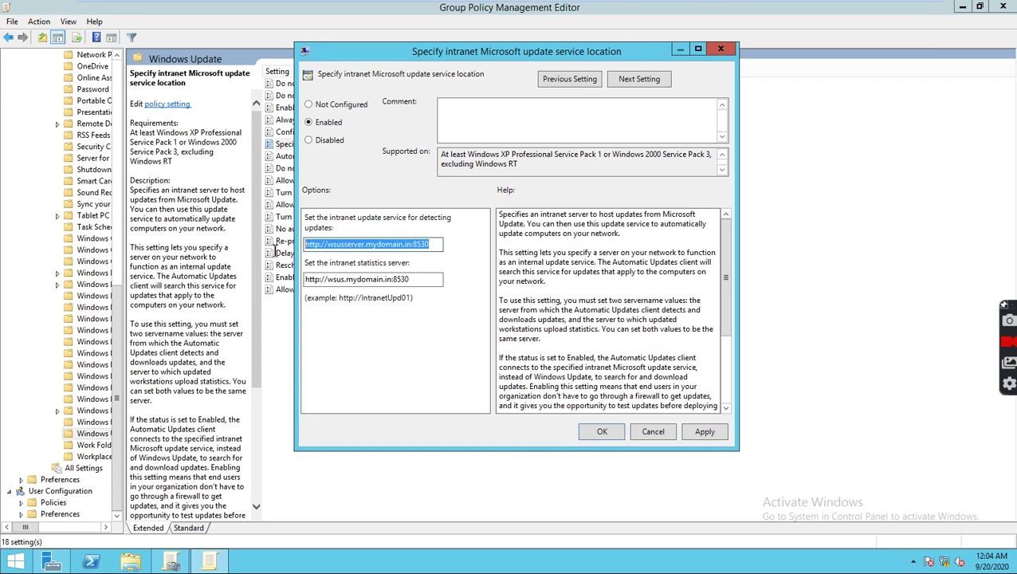
pyautogui.rightClick(360, 244)
pyautogui.click(381, 280)
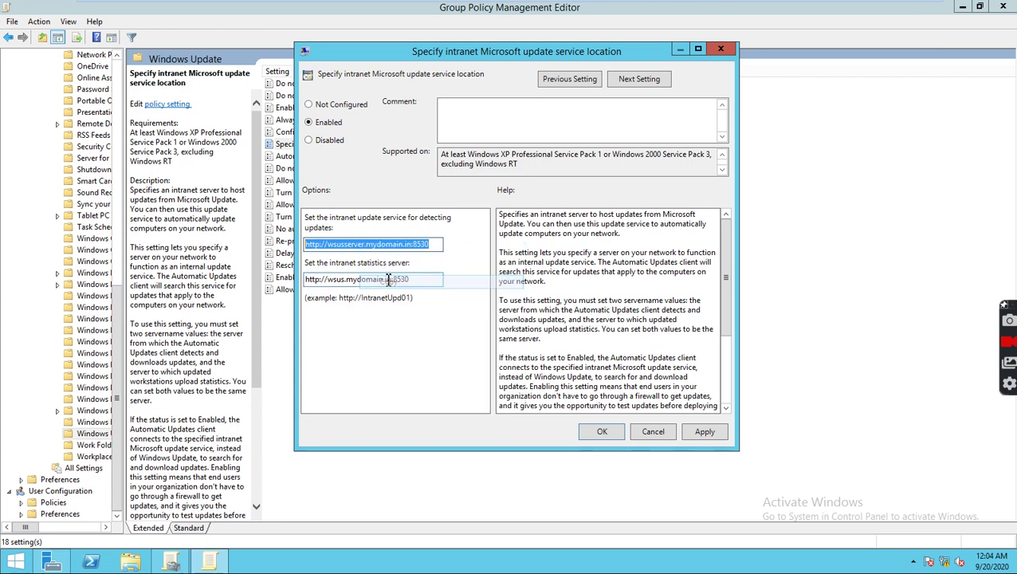
pyautogui.moveTo(410, 280); pyautogui.dragTo(446, 282)
pyautogui.rightClick(404, 284)
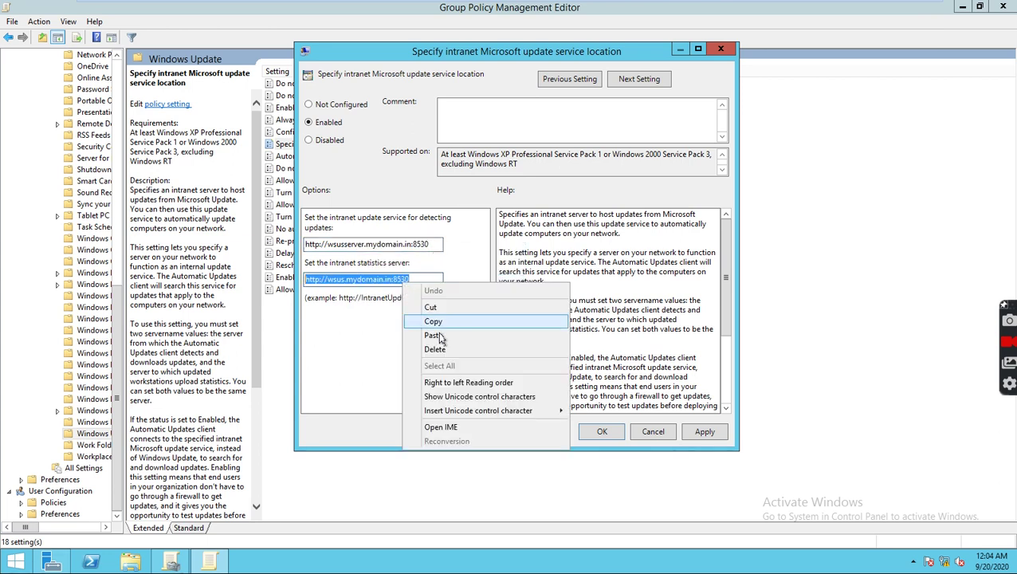
pyautogui.click(414, 336)
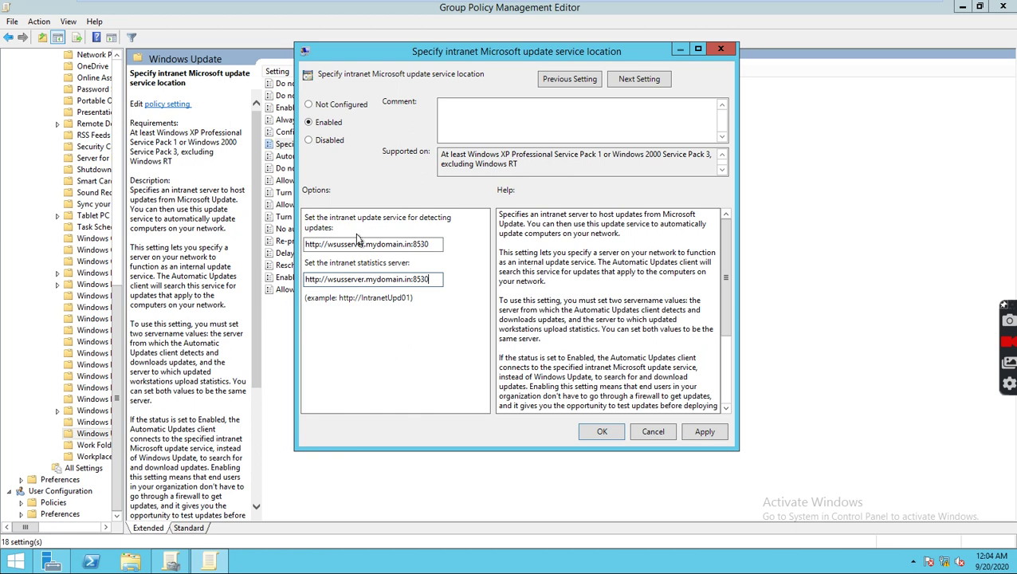
pyautogui.click(698, 432)
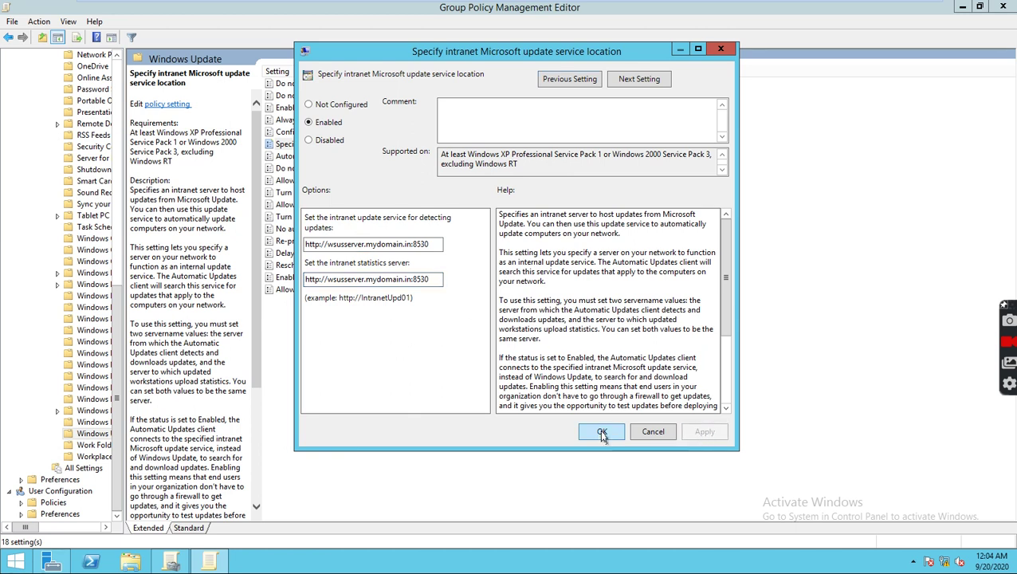
pyautogui.click(602, 432)
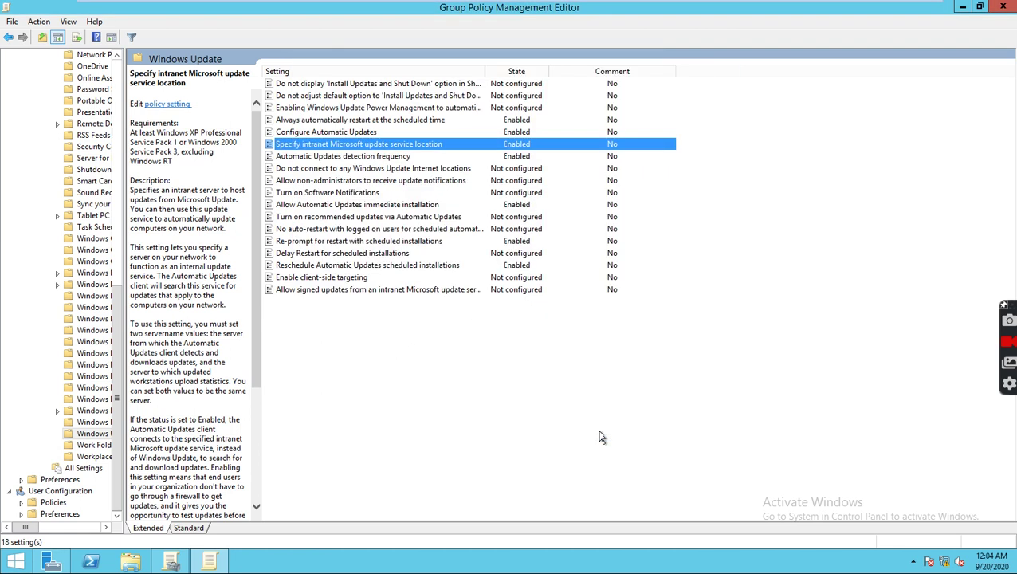
# Step: Review the update check interval in the Automatic Updates detection frequency policy and accept it
pyautogui.doubleClick(342, 157)
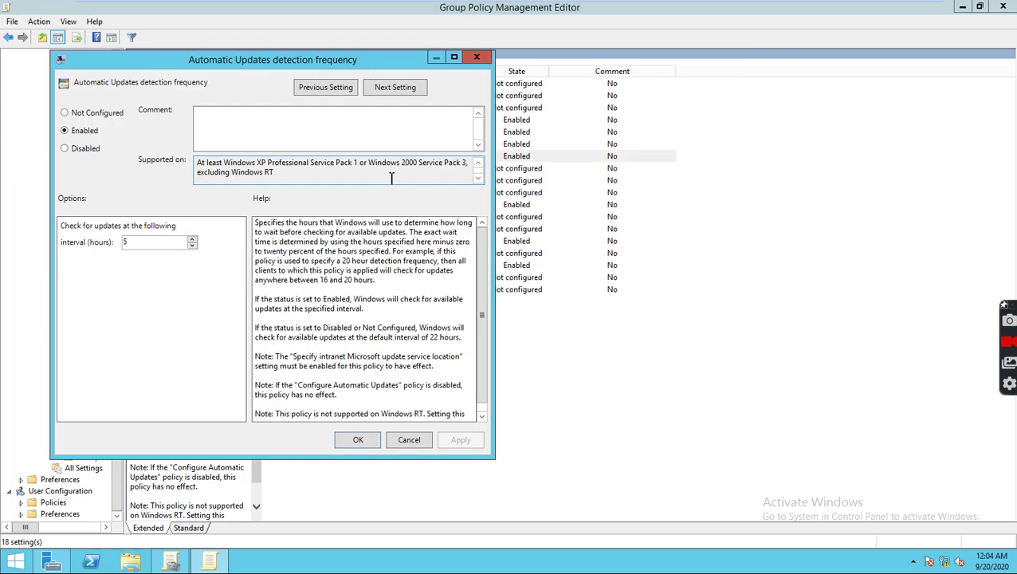
pyautogui.moveTo(279, 63); pyautogui.dragTo(627, 74)
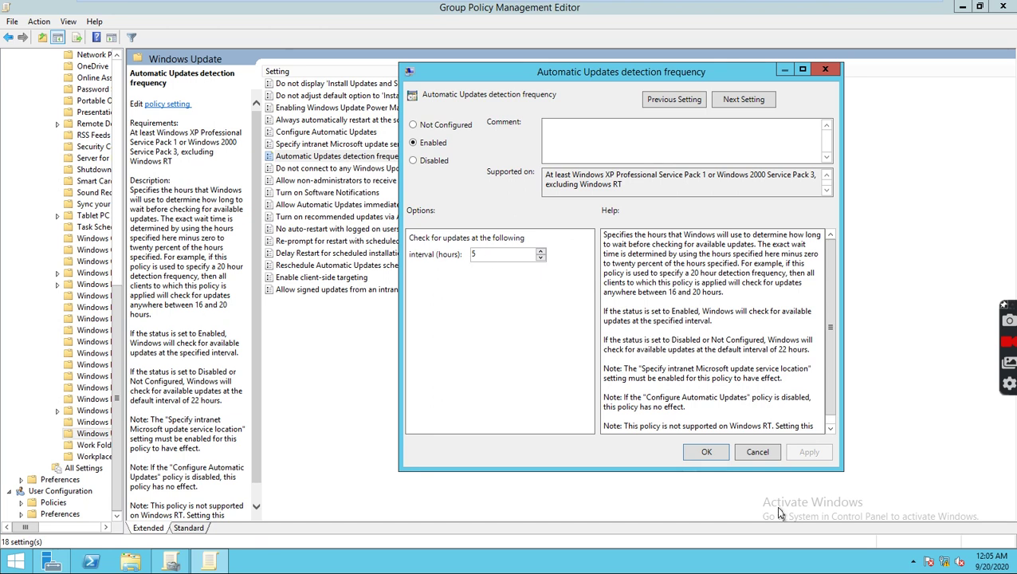
pyautogui.click(705, 451)
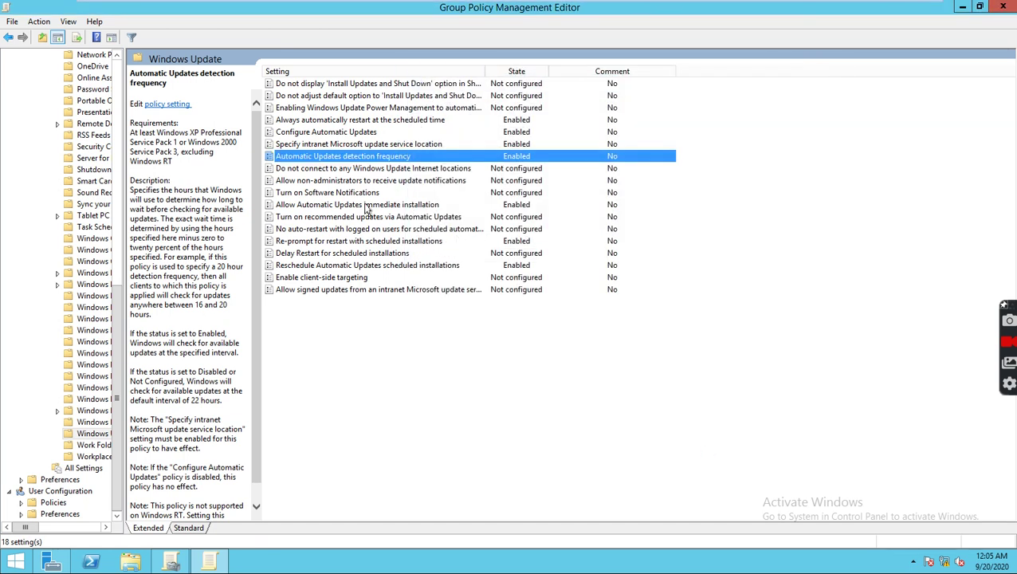
# Step: Review the state and help text of the Allow Automatic Updates immediate installation policy and accept it
pyautogui.doubleClick(312, 205)
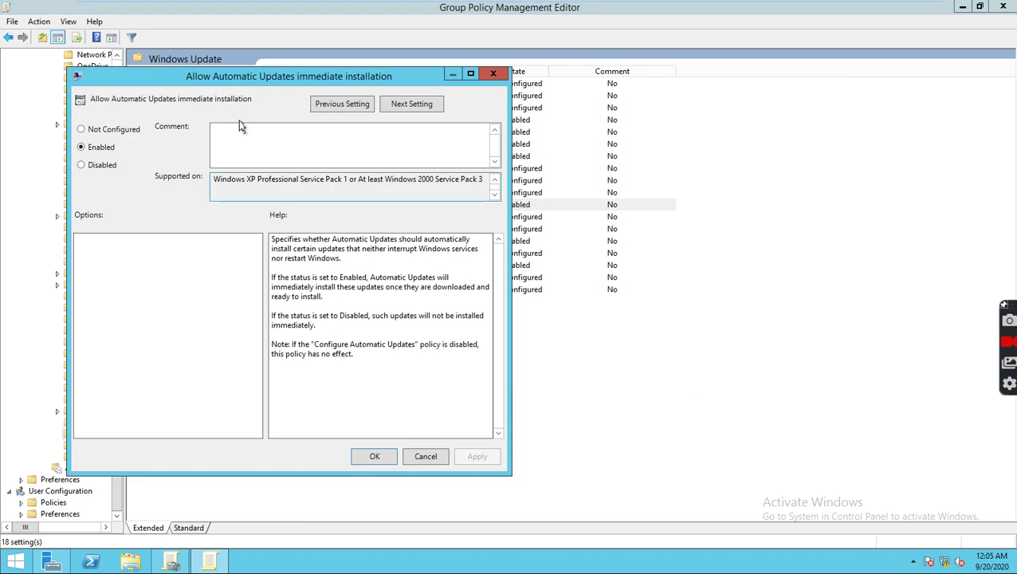
pyautogui.moveTo(250, 81); pyautogui.dragTo(625, 80)
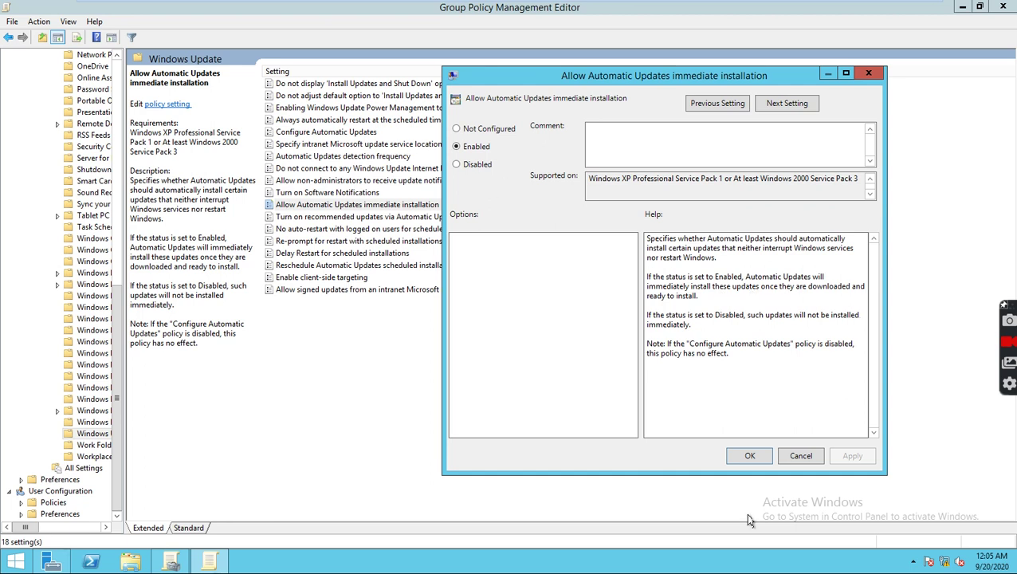
pyautogui.click(748, 459)
# Step: Review the Re-prompt for restart, Delay Restart and Reschedule Automatic Updates policies for scheduled installations
pyautogui.click(363, 243)
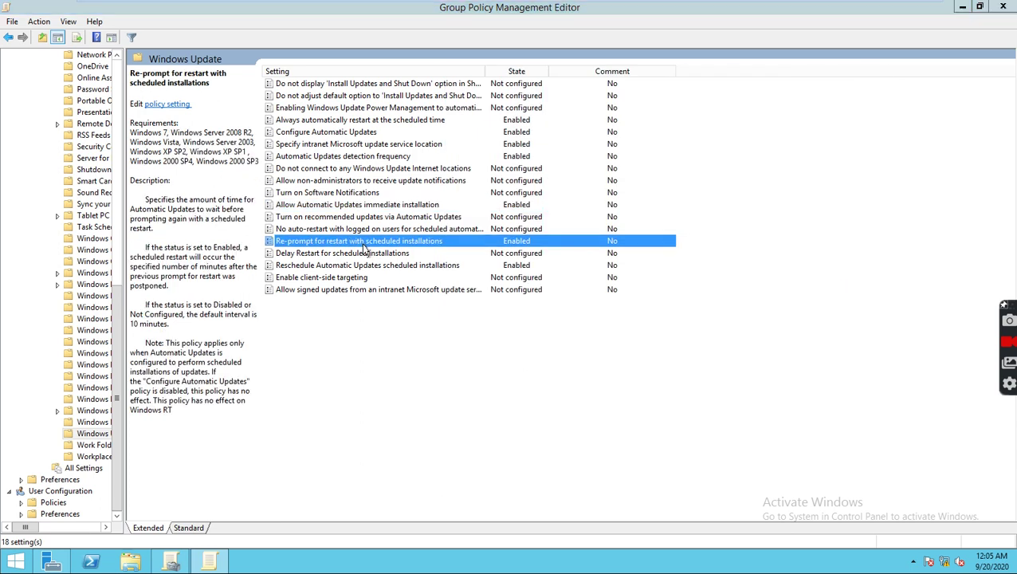
pyautogui.doubleClick(364, 243)
pyautogui.moveTo(601, 92); pyautogui.dragTo(591, 93)
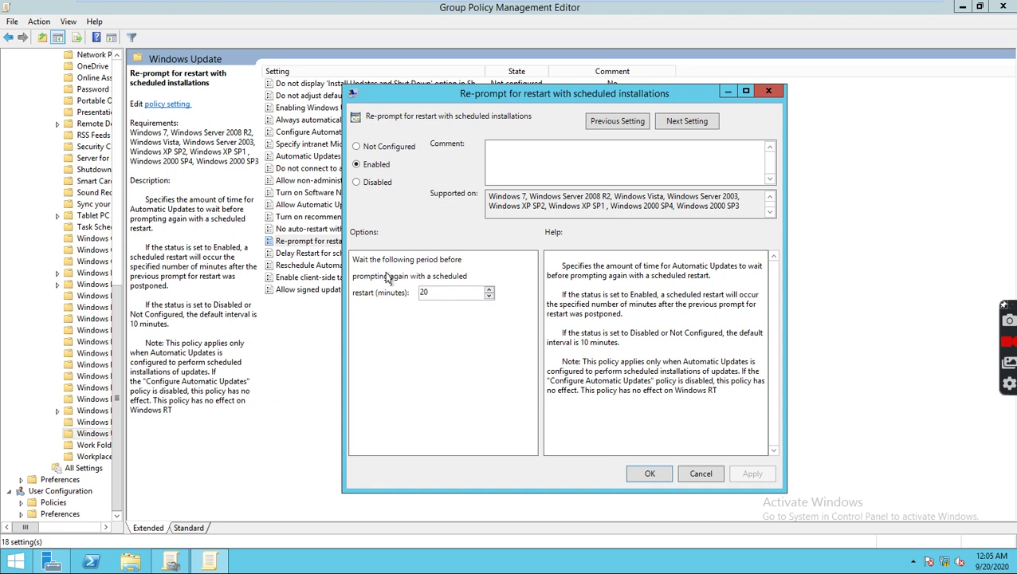
pyautogui.click(673, 124)
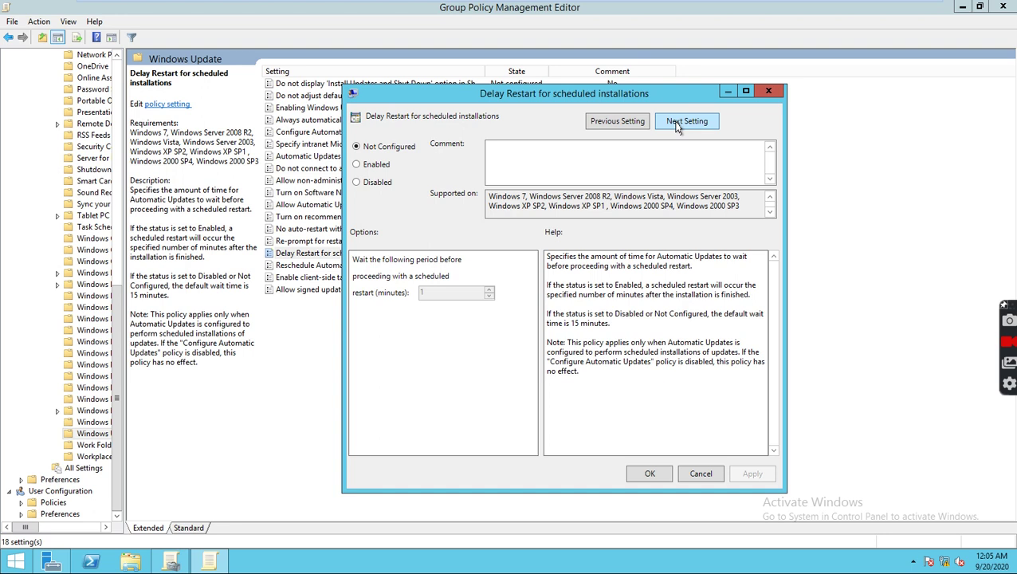
pyautogui.click(676, 125)
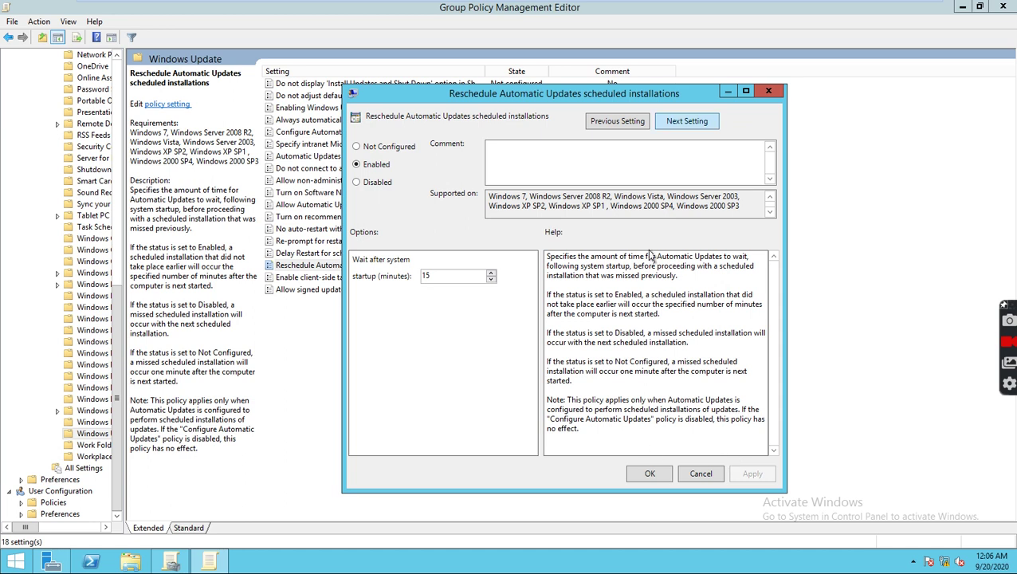
pyautogui.moveTo(527, 91); pyautogui.dragTo(670, 90)
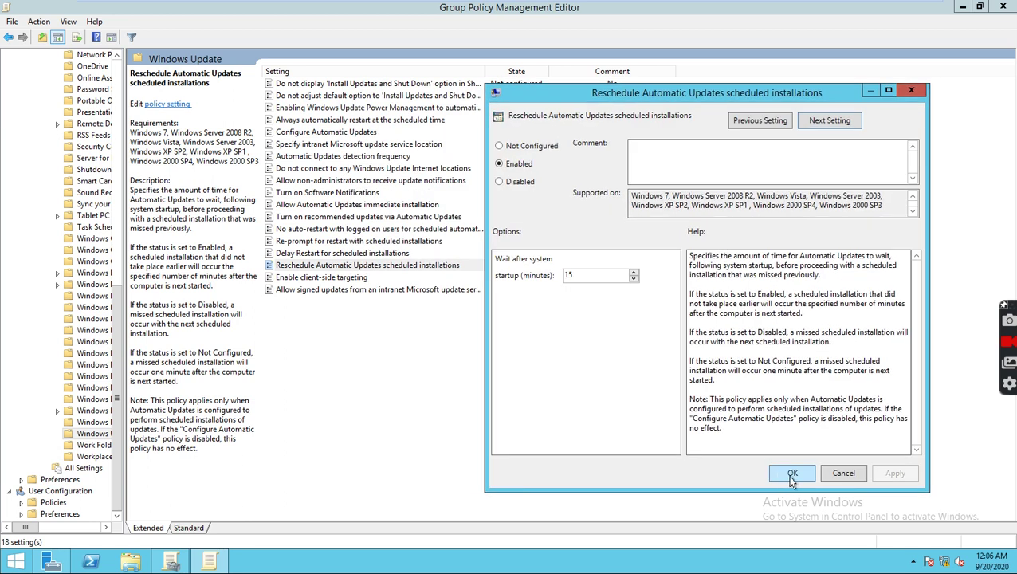
# Step: Review the Enable client-side targeting and Allow signed updates policies, accept the latter and close the policy editor
pyautogui.click(838, 122)
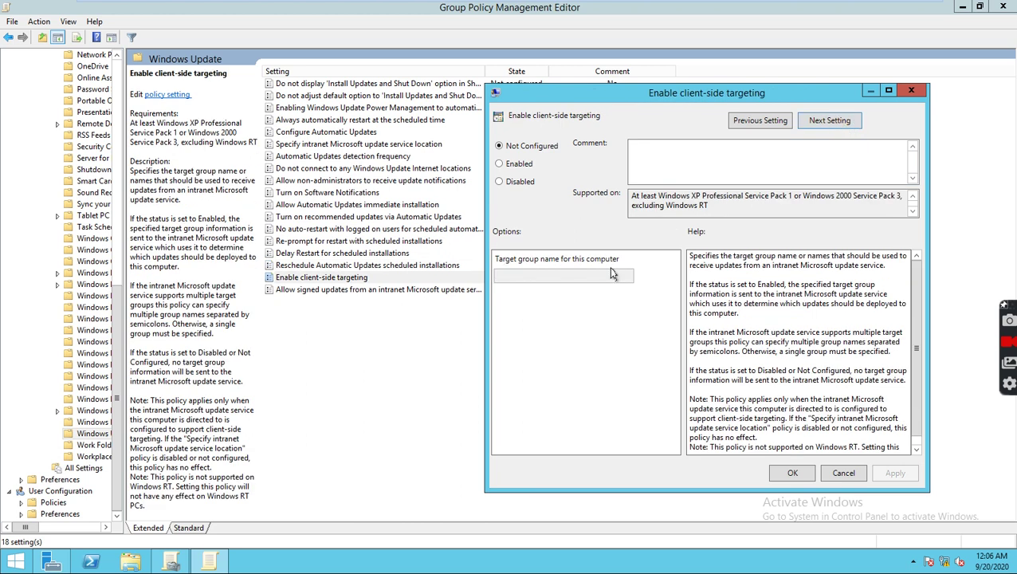
pyautogui.moveTo(666, 101); pyautogui.dragTo(593, 91)
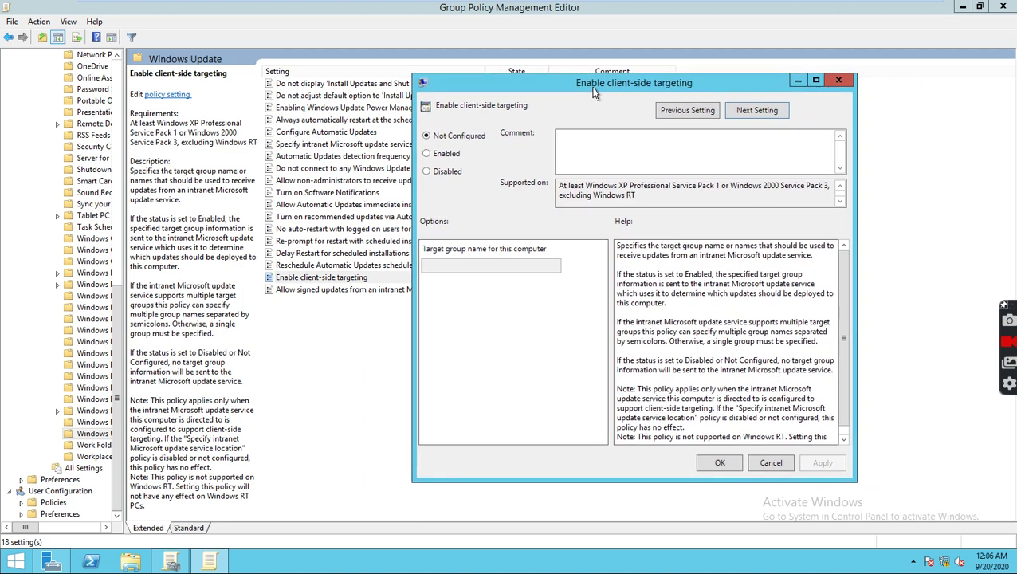
pyautogui.click(752, 116)
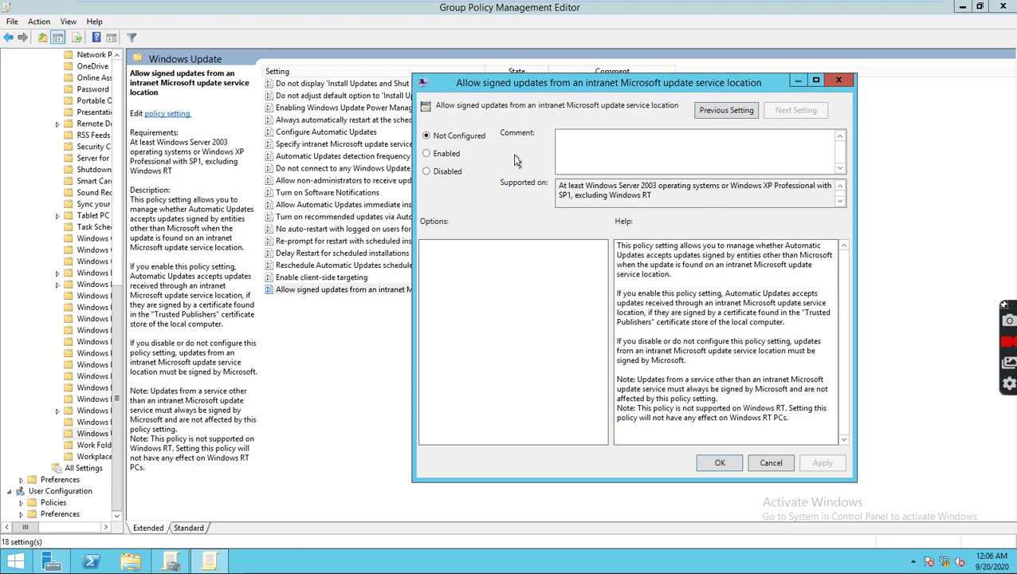
pyautogui.click(717, 464)
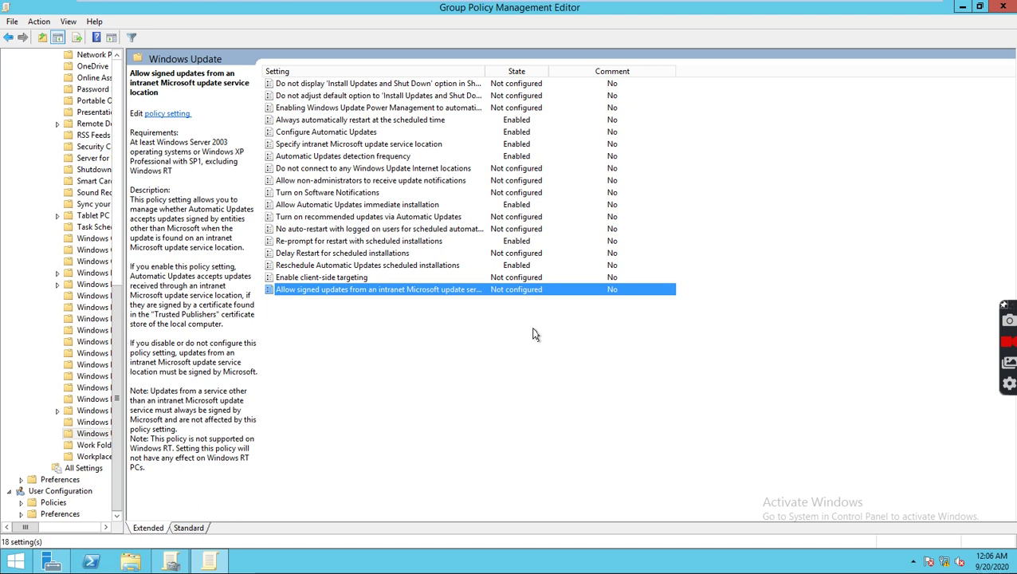
pyautogui.click(1001, 7)
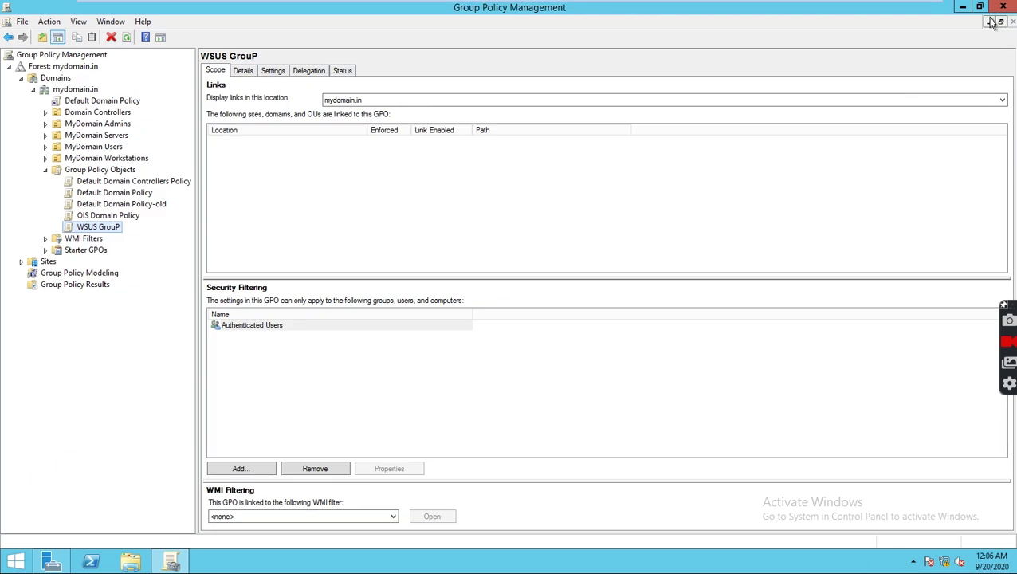
# Step: Check the GPO status options in the WSUS GrouP policy's details, keeping the current choice
pyautogui.click(250, 75)
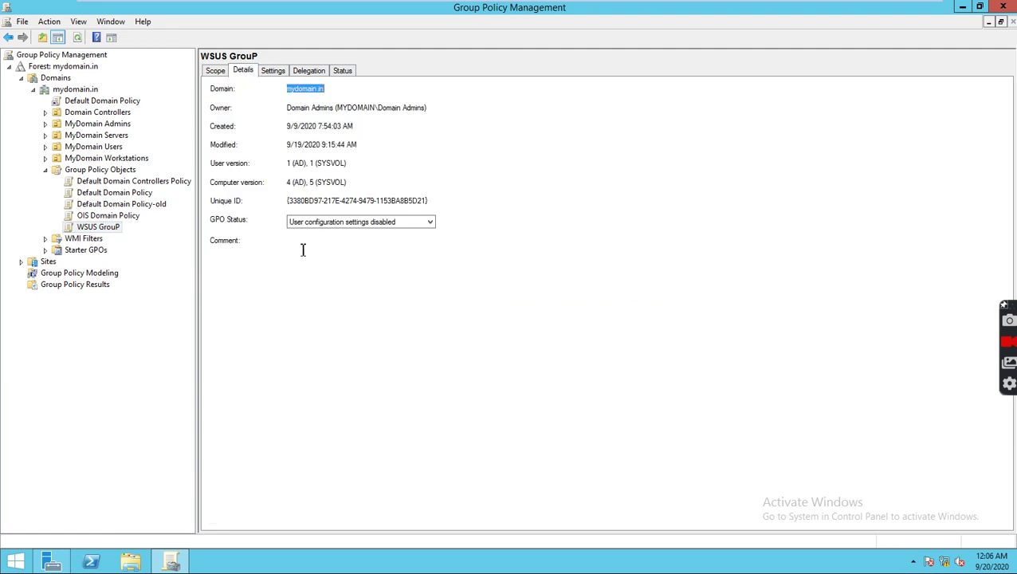
pyautogui.click(420, 225)
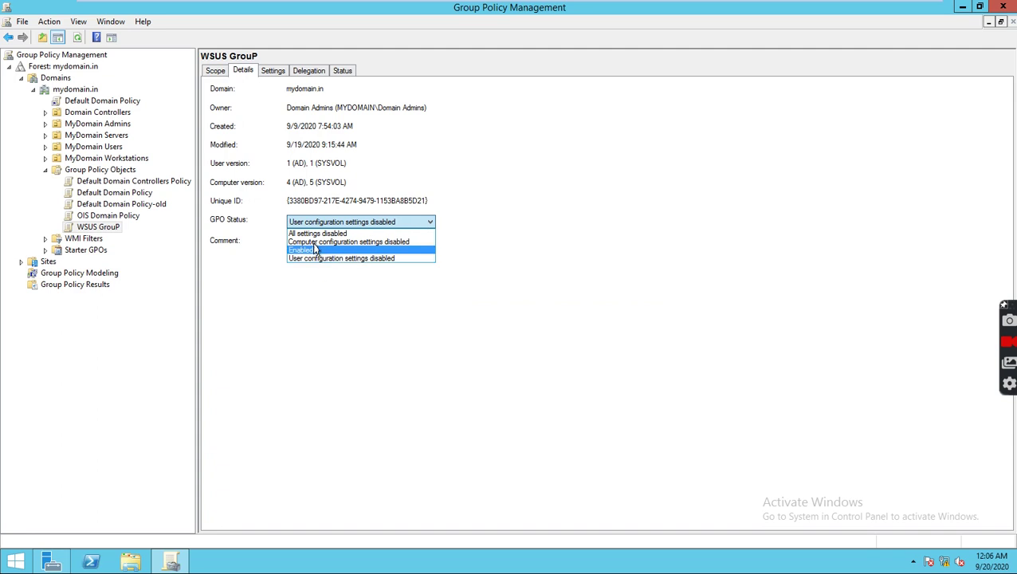
pyautogui.click(414, 284)
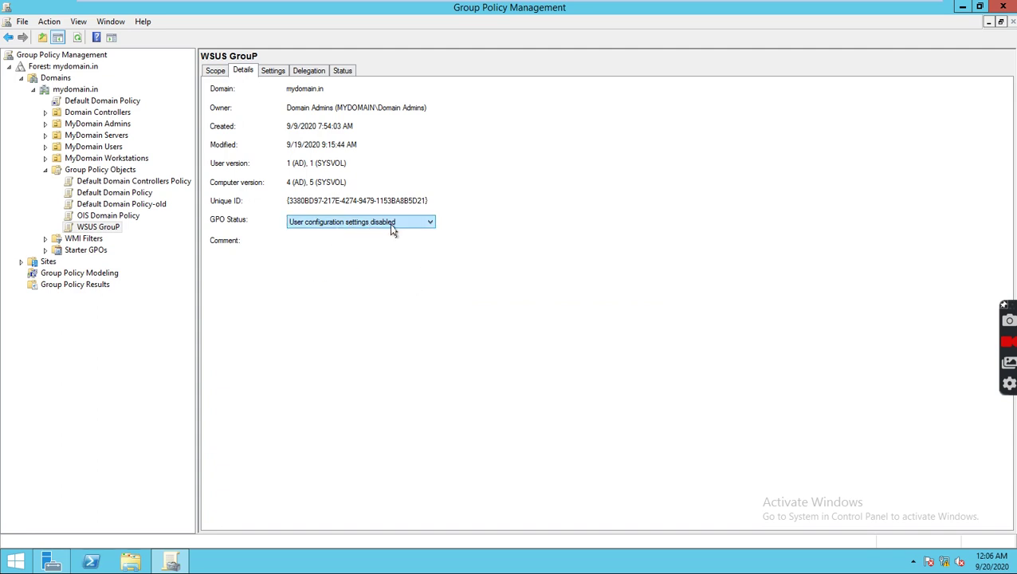
# Step: Expand the WSUS GrouP settings report and examine its Windows Update policies and intranet update service address
pyautogui.click(273, 54)
pyautogui.click(273, 71)
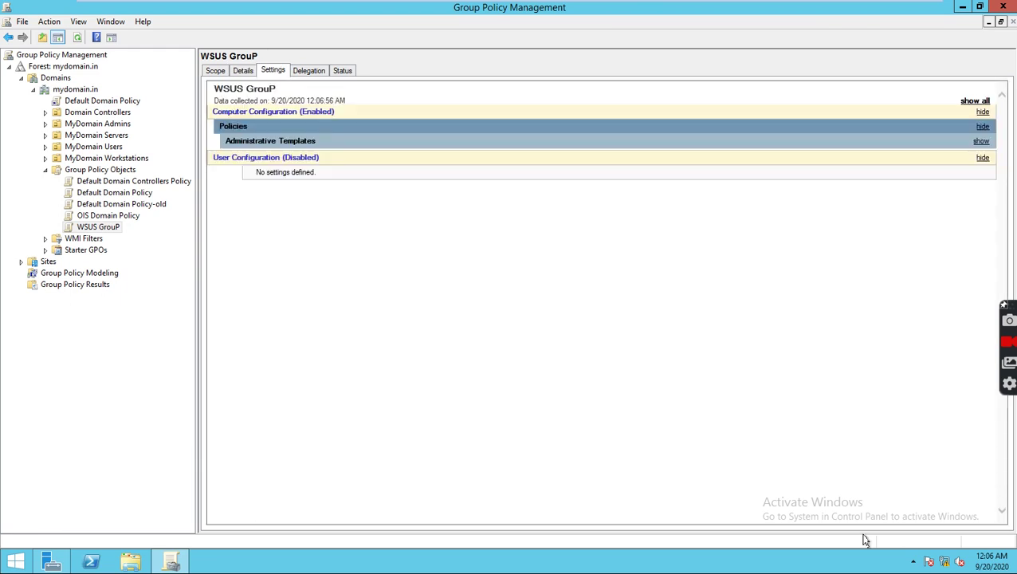
pyautogui.click(971, 102)
pyautogui.scroll(-3, 605, 273)
pyautogui.scroll(3, 351, 204)
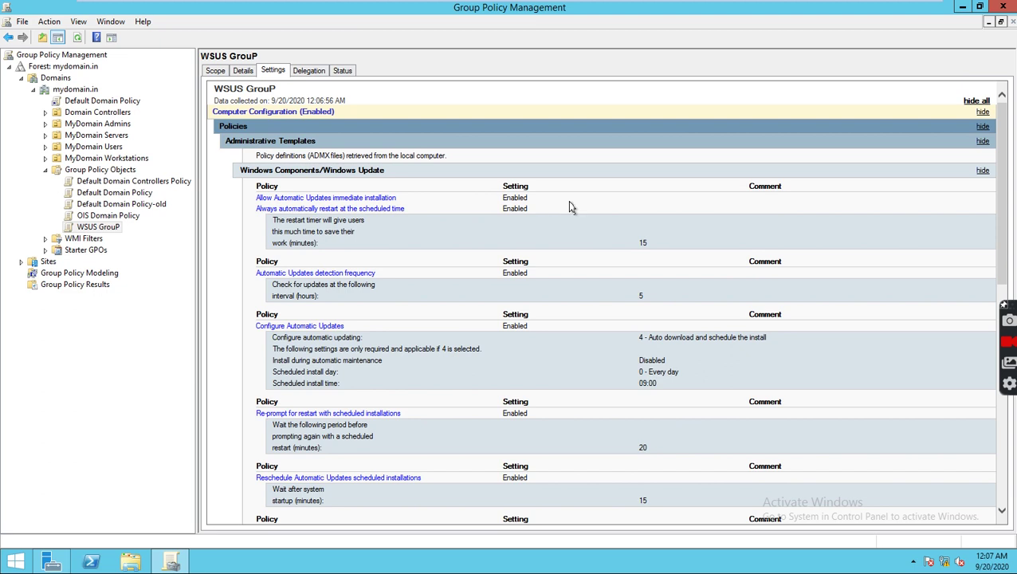
pyautogui.scroll(-2, 692, 408)
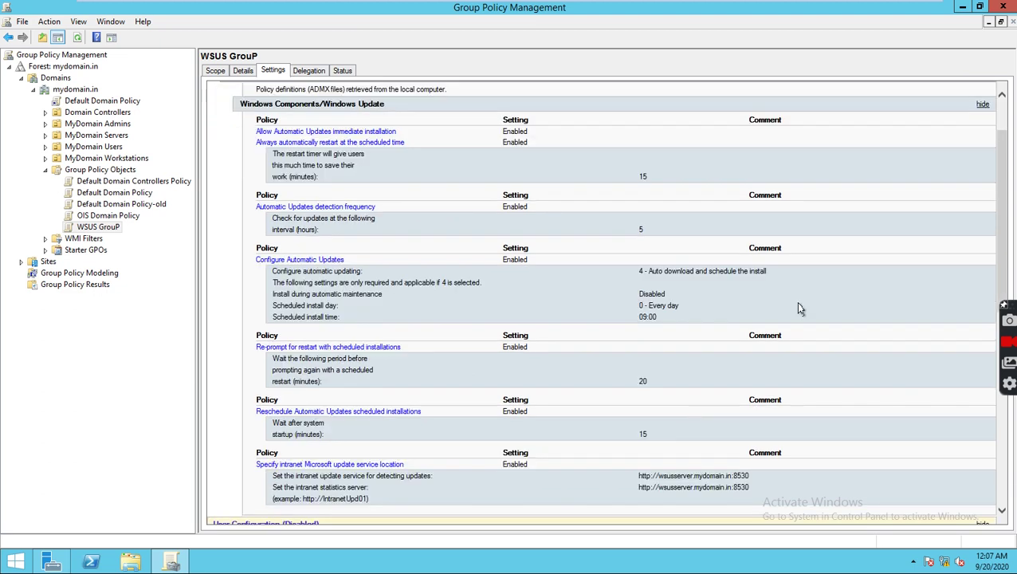
pyautogui.scroll(-2, 590, 364)
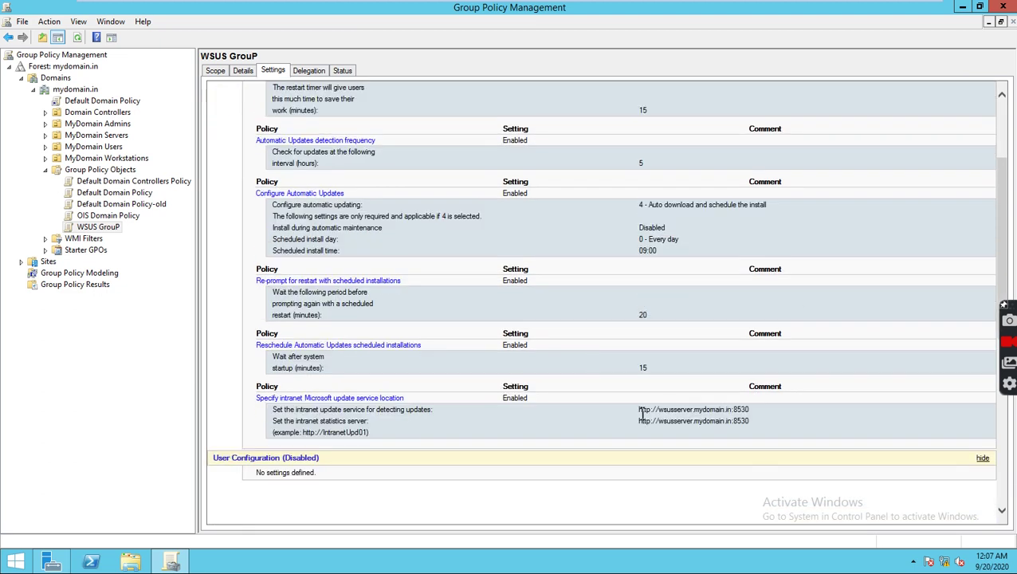
pyautogui.moveTo(637, 409); pyautogui.dragTo(768, 407)
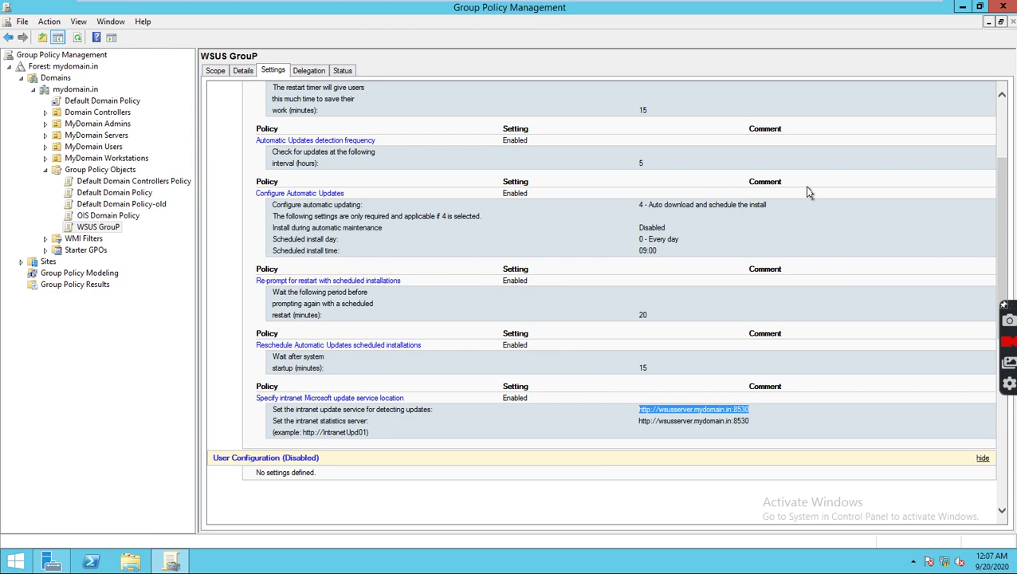
pyautogui.scroll(4, 653, 207)
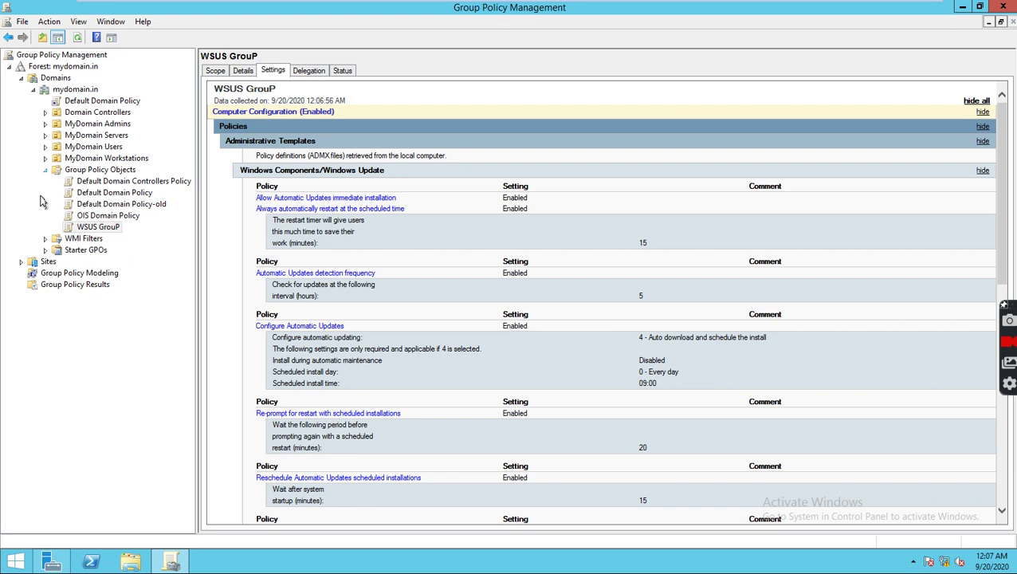
# Step: Link the existing WSUS GrouP policy object to the MyDomain Workstations organizational unit
pyautogui.click(46, 163)
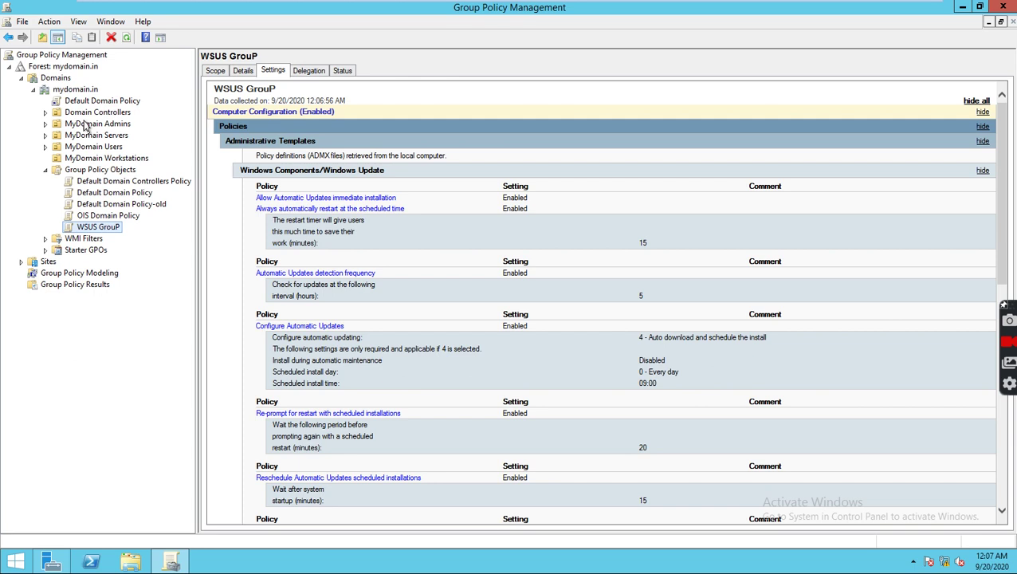
pyautogui.rightClick(89, 158)
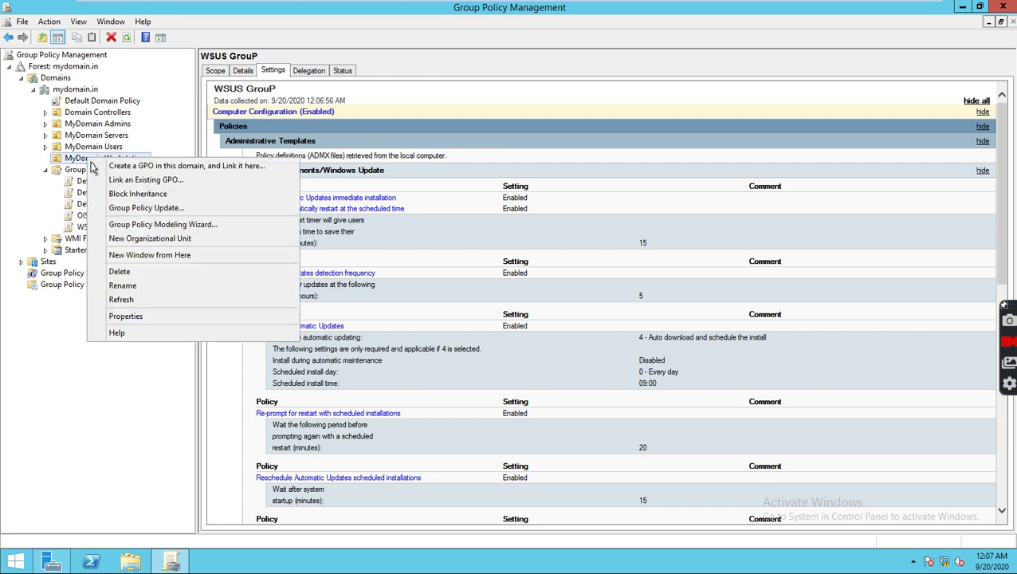
pyautogui.click(134, 182)
pyautogui.click(408, 285)
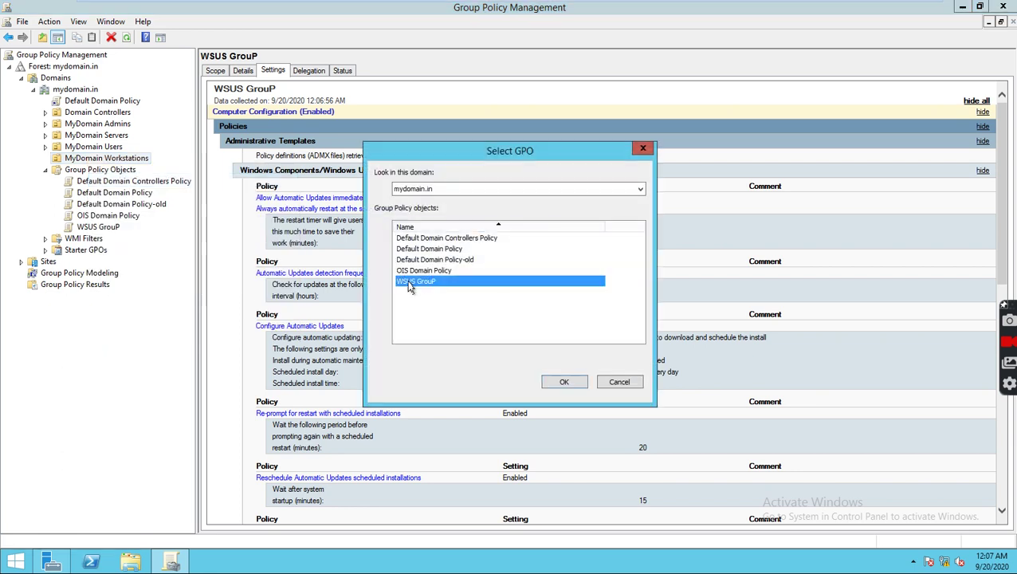
pyautogui.click(564, 381)
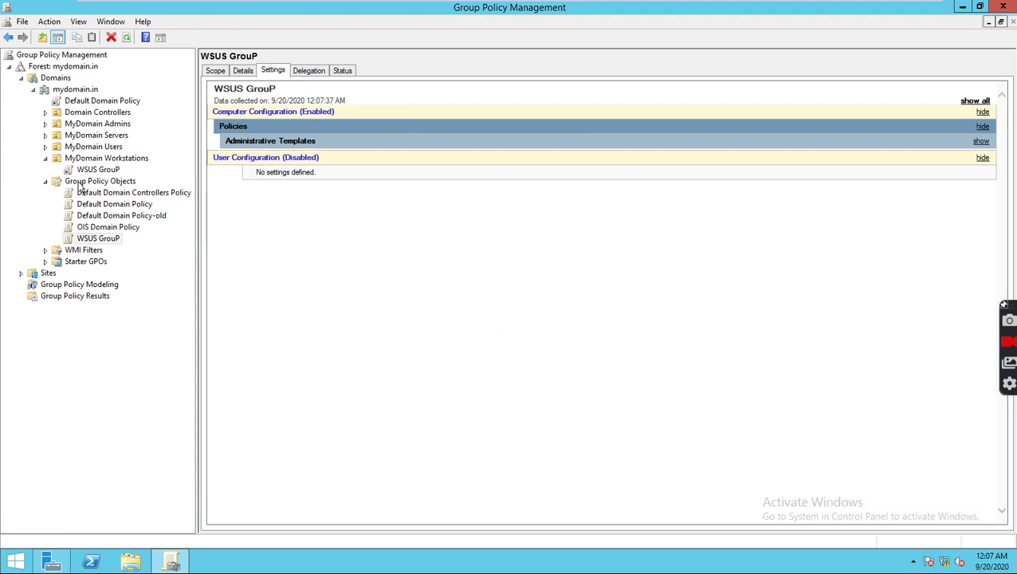
# Step: Check the MyDomain Workstations policy links, inheritance and delegation, view the WSUS GrouP link's scope and refresh it
pyautogui.click(98, 158)
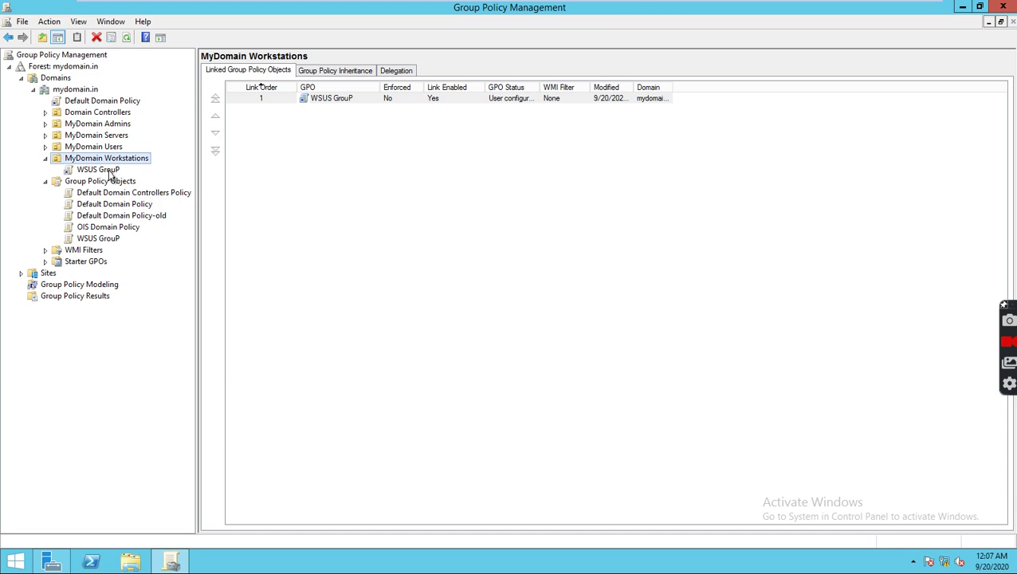
pyautogui.click(318, 71)
pyautogui.click(397, 71)
pyautogui.click(243, 71)
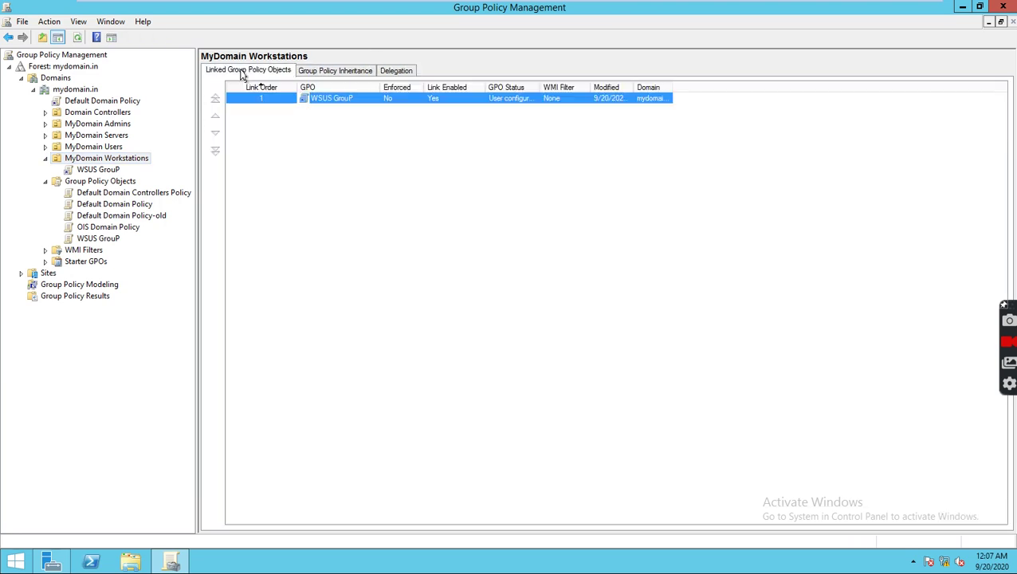
pyautogui.click(101, 170)
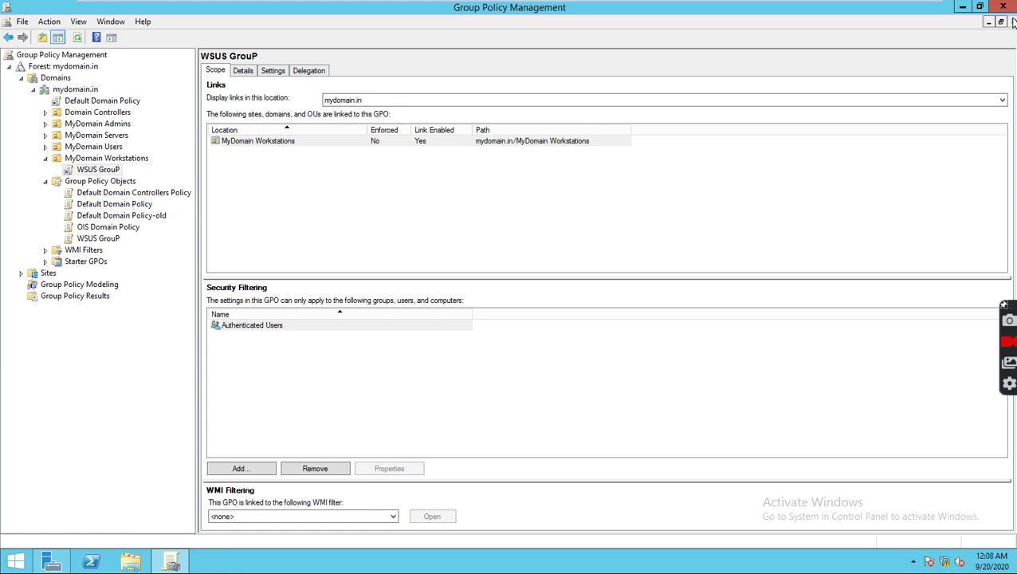
pyautogui.click(77, 38)
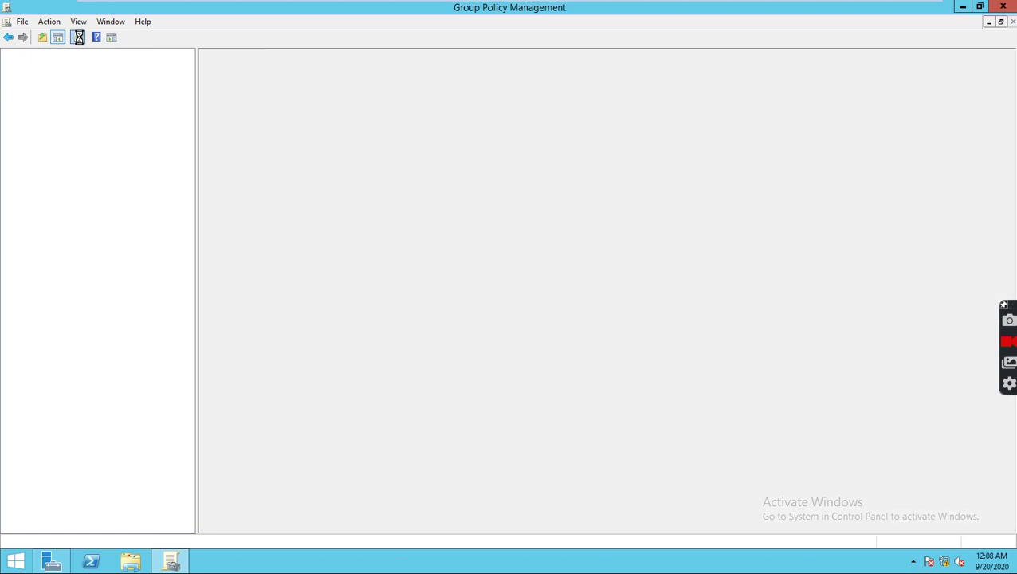
# Step: Open Windows PowerShell and enter the command gpupdate /force without running it
pyautogui.click(94, 563)
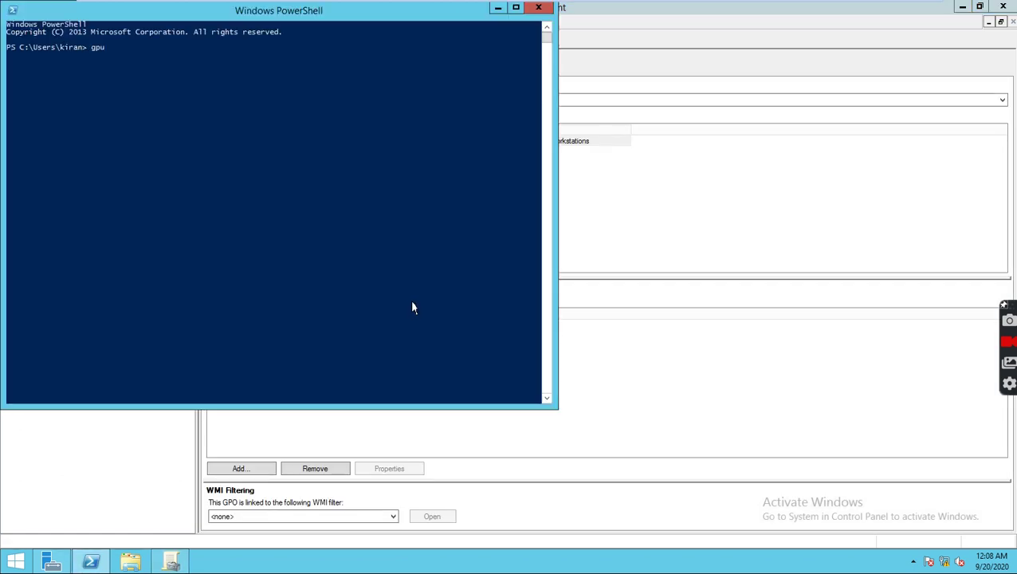
pyautogui.write('gpupdate /force')
pyautogui.moveTo(459, 12); pyautogui.dragTo(733, 110)
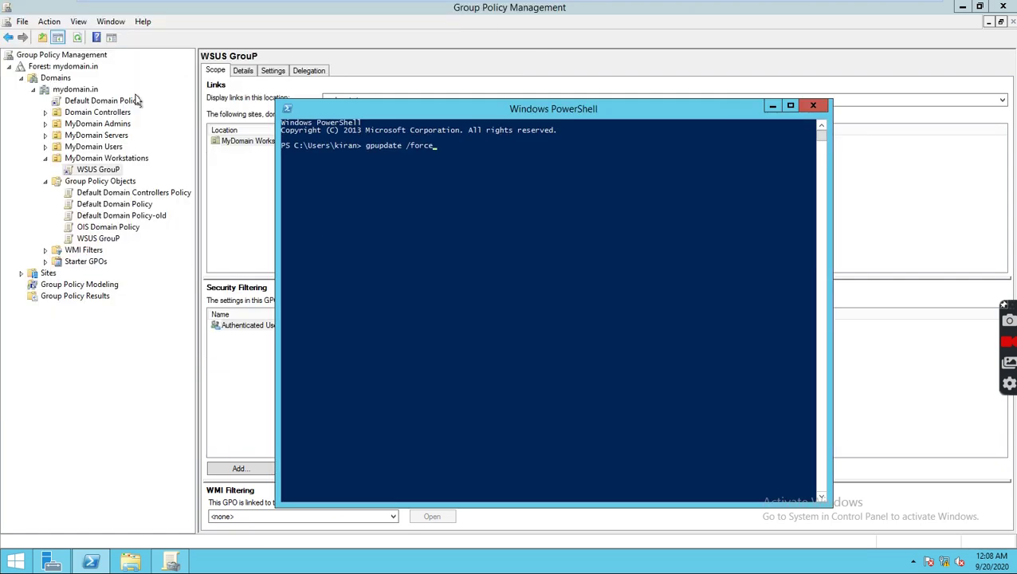
# Step: Link the existing WSUS GrouP policy object to the Domain Controllers unit and expand that unit
pyautogui.rightClick(96, 117)
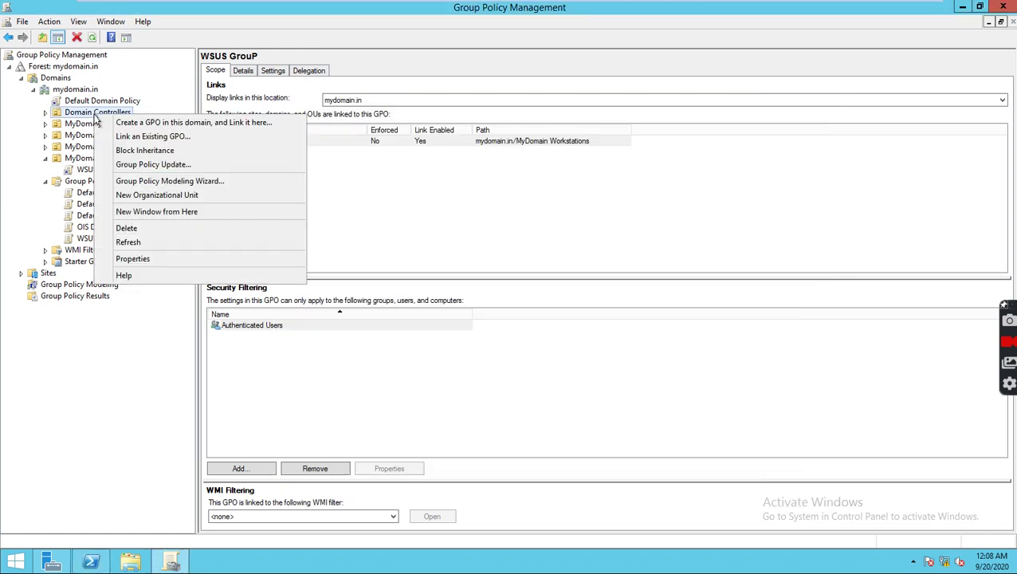
pyautogui.click(131, 136)
pyautogui.click(410, 281)
pyautogui.click(570, 380)
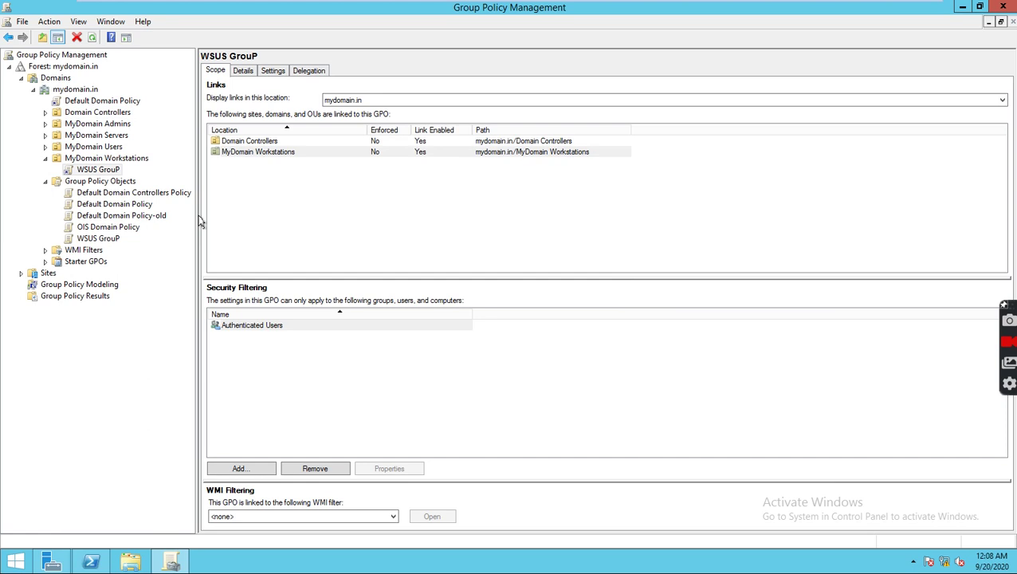
pyautogui.click(46, 113)
# Step: Return to PowerShell and run the prepared gpupdate /force command
pyautogui.click(171, 562)
pyautogui.press('Return')
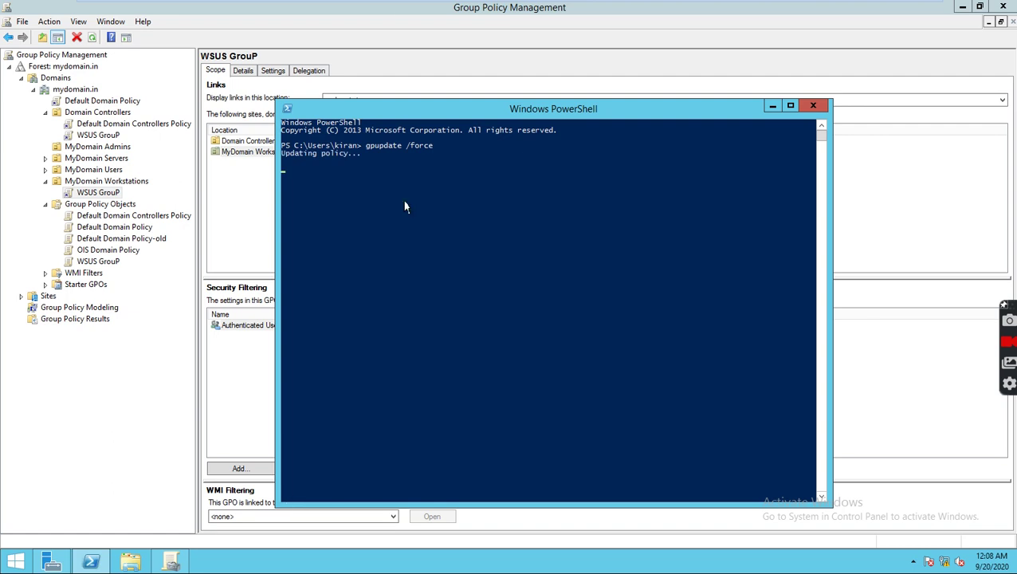
# Step: Switch to the Workstation01 virtual machine and bring up the locked account's password prompt
pyautogui.moveTo(399, 4)
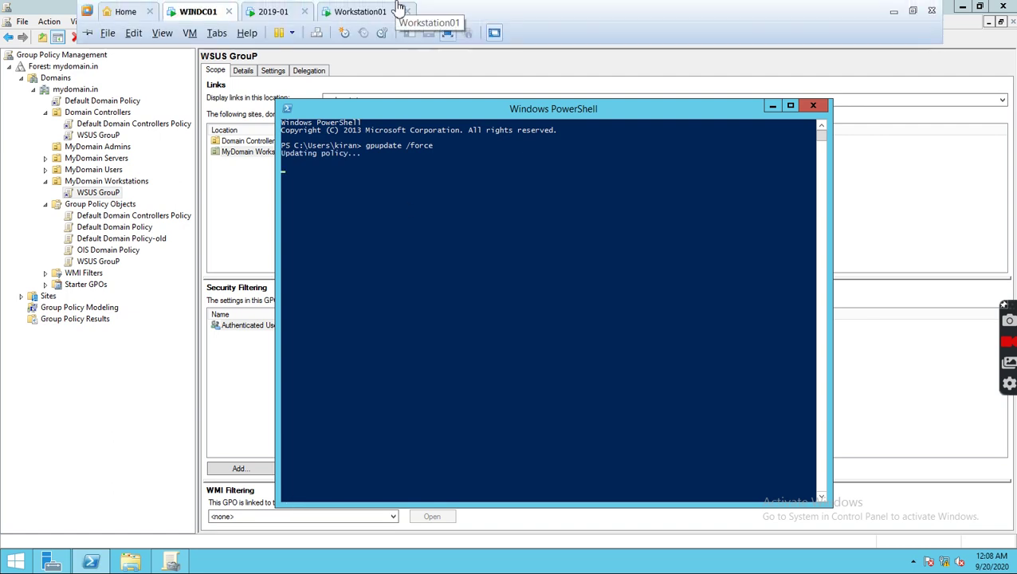
pyautogui.click(358, 14)
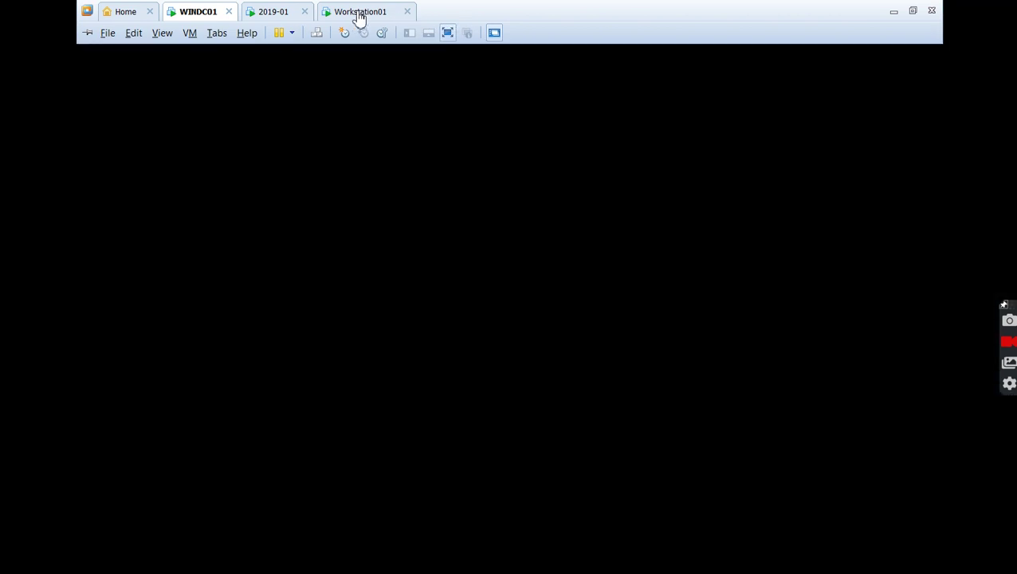
pyautogui.click(468, 248)
pyautogui.moveTo(284, 4)
pyautogui.click(190, 32)
pyautogui.click(233, 105)
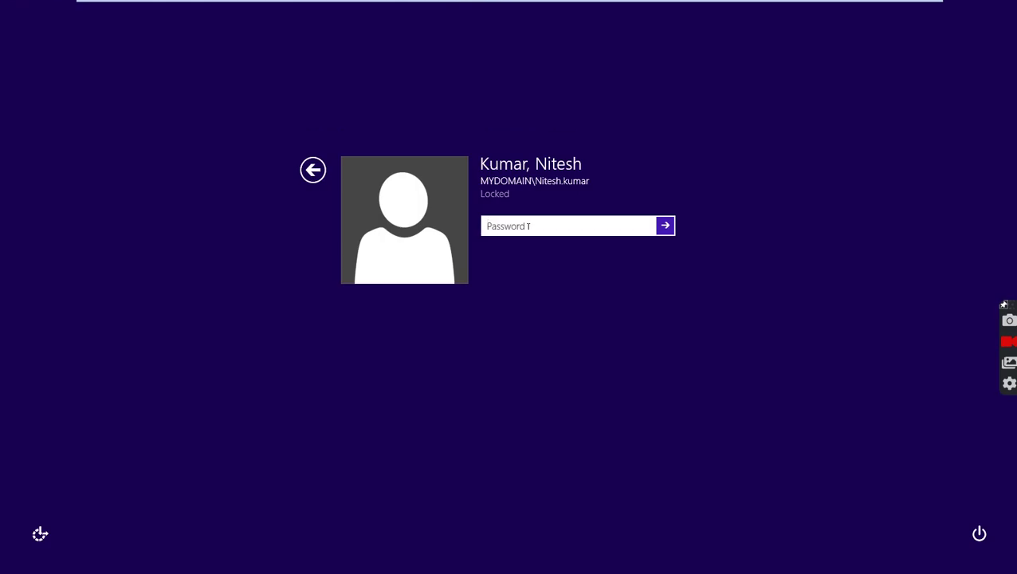
# Step: Sign in to Workstation01 with the account password and continue from the Activate Windows screen to PC settings
pyautogui.write('•••••')
pyautogui.click(665, 225)
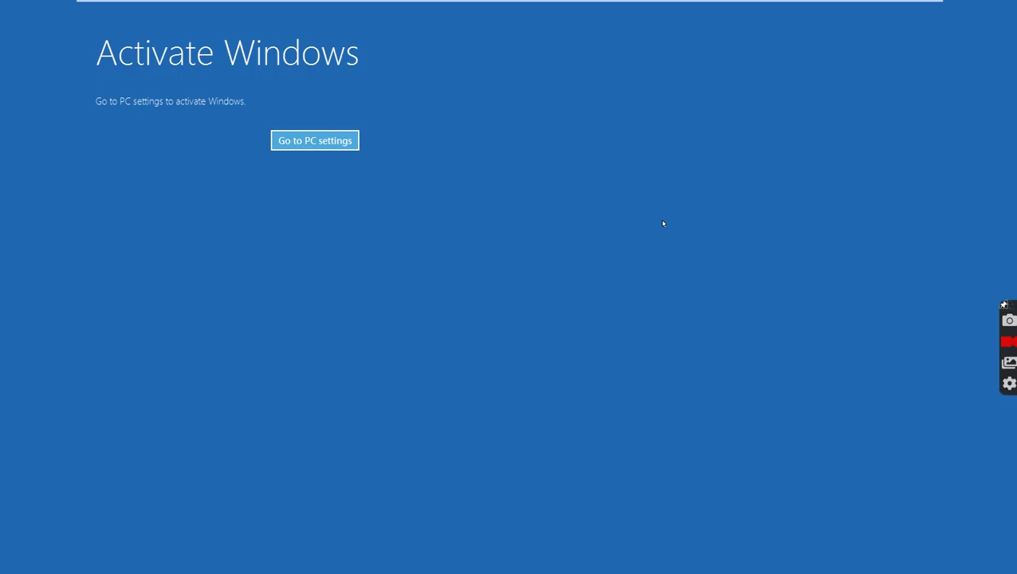
pyautogui.click(283, 144)
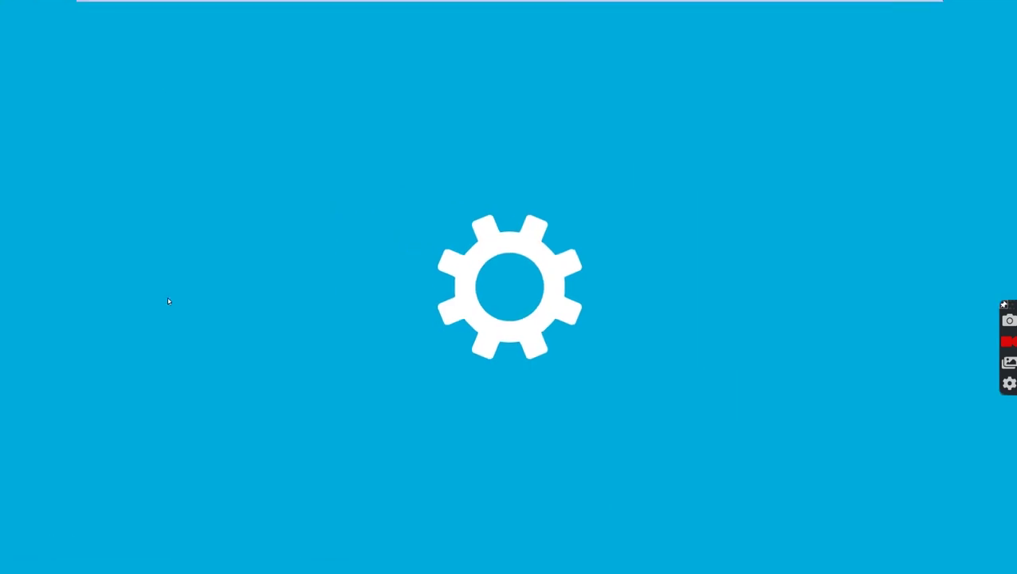
# Step: Go to the workstation's desktop, closing the RD Web Access browser window and the RemoteApp Disconnected message
pyautogui.moveTo(2, 4)
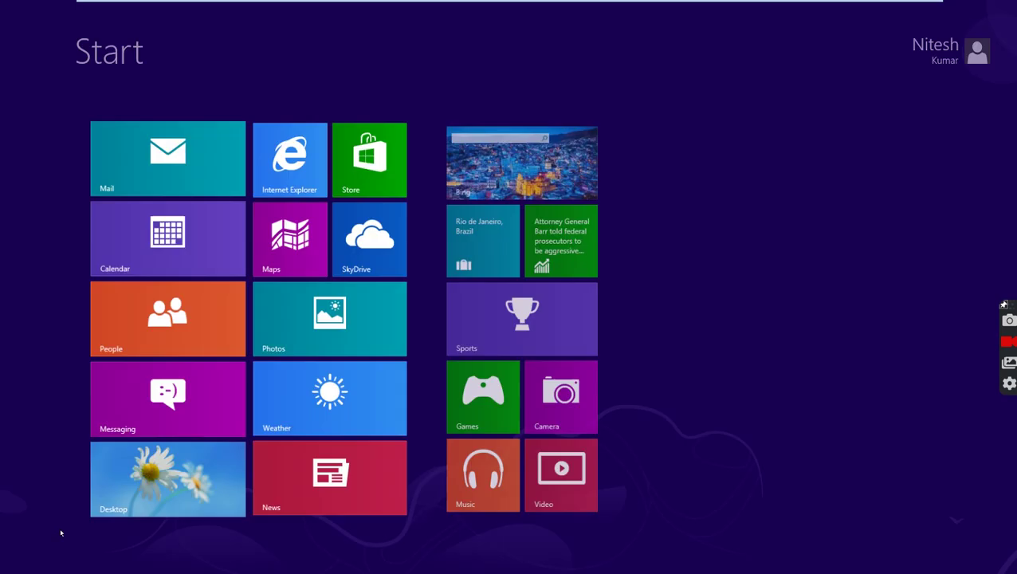
pyautogui.click(145, 481)
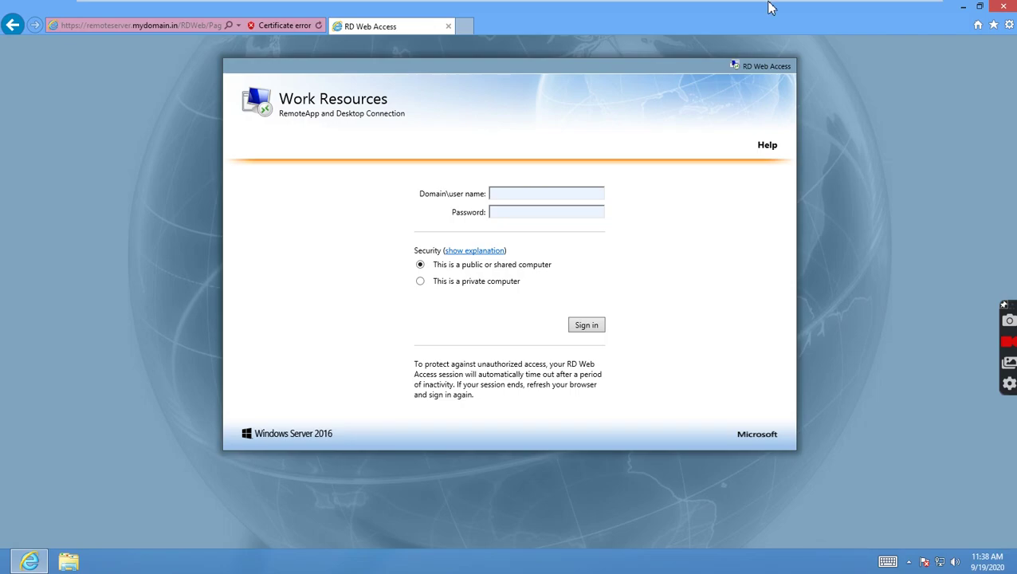
pyautogui.click(1003, 6)
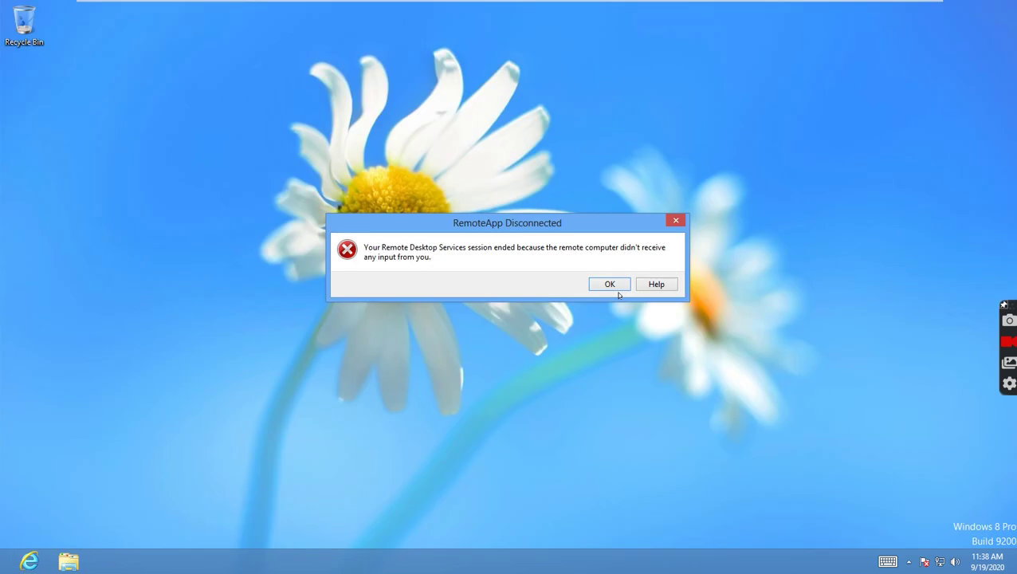
pyautogui.click(676, 220)
# Step: Open Command Prompt on the workstation, run gpupdate /force and move its window nearer the screen's centre
pyautogui.click(6, 567)
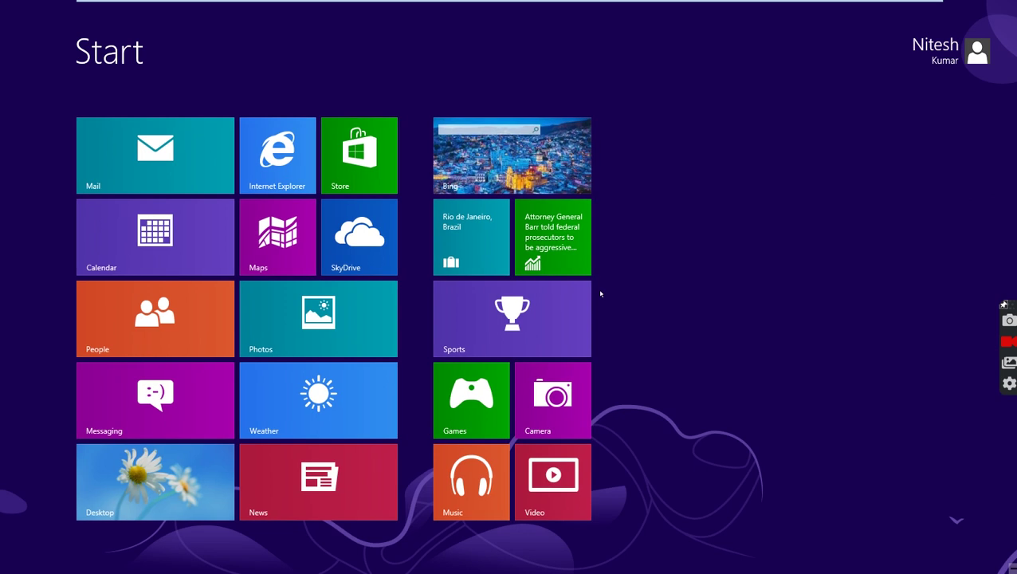
pyautogui.write('cmd')
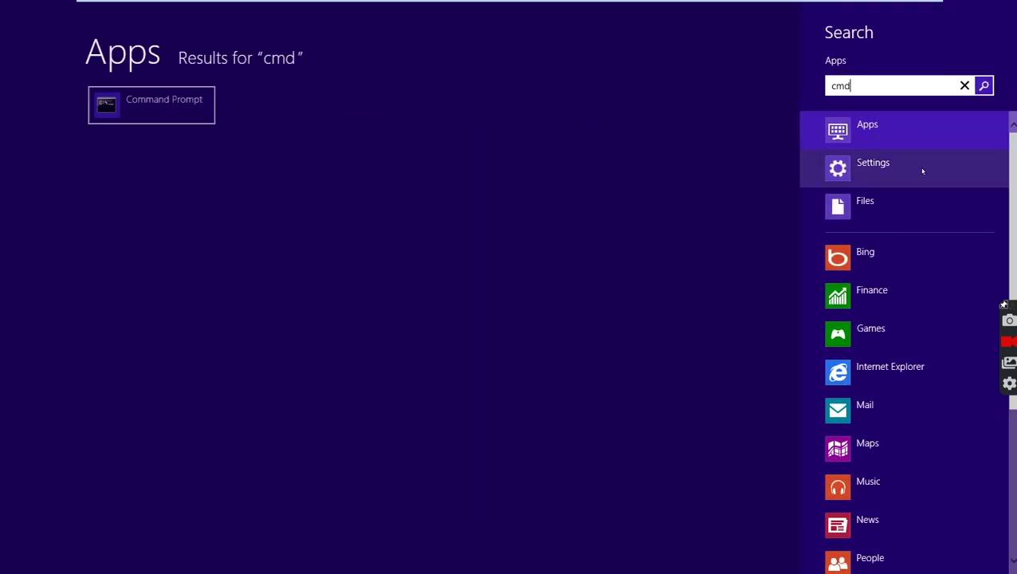
pyautogui.click(129, 108)
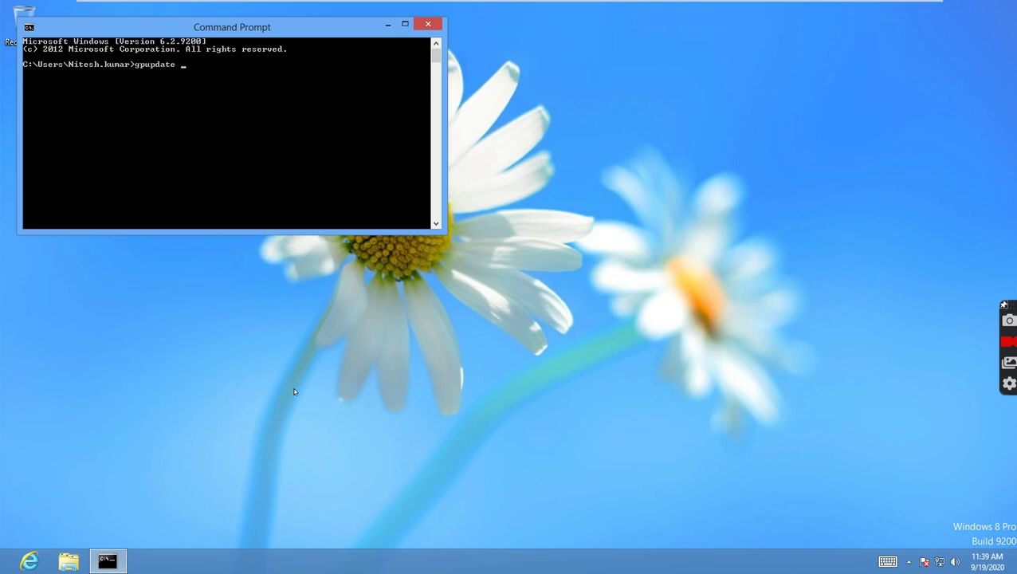
pyautogui.press('Return')
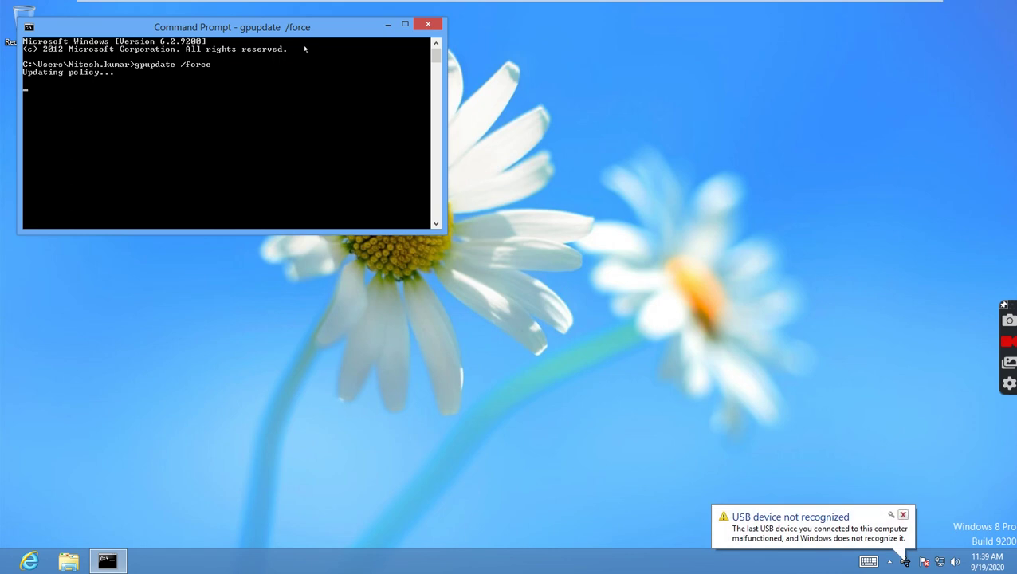
pyautogui.moveTo(270, 34); pyautogui.dragTo(417, 103)
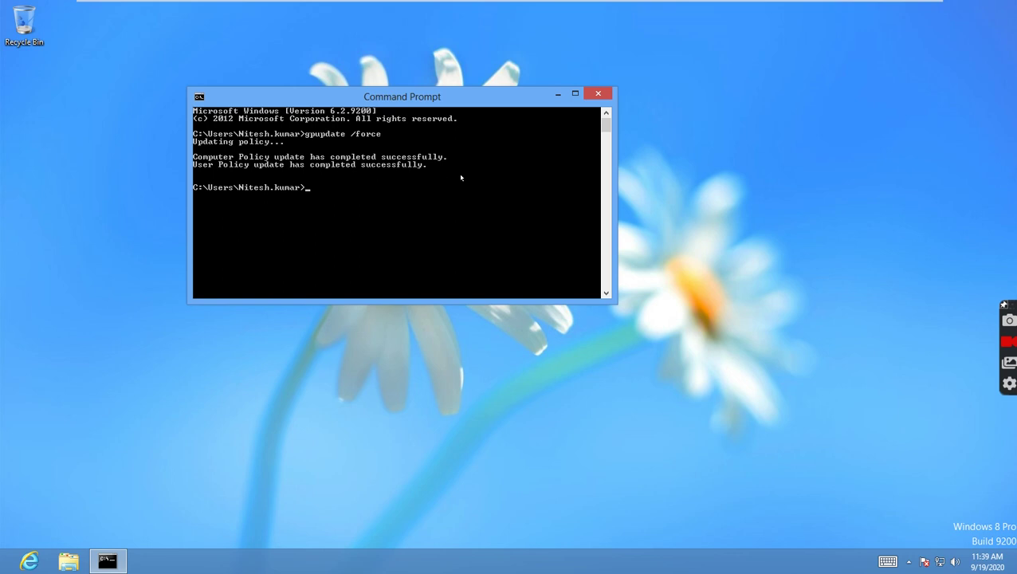
# Step: Switch to the 2019-01 virtual machine and open the Unassigned Computers group under All Computers in Update Services
pyautogui.moveTo(518, 5)
pyautogui.click(272, 12)
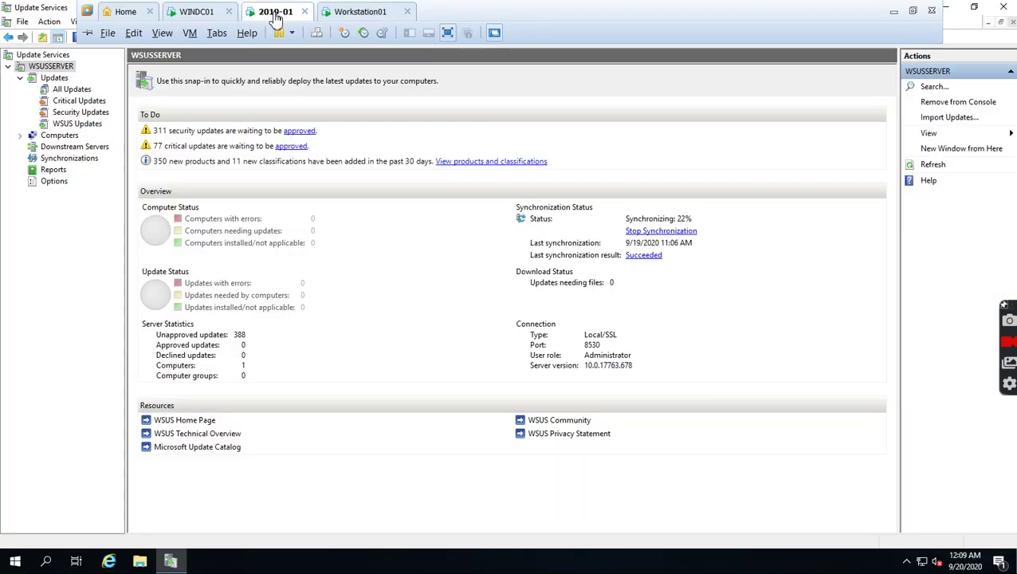
pyautogui.click(46, 137)
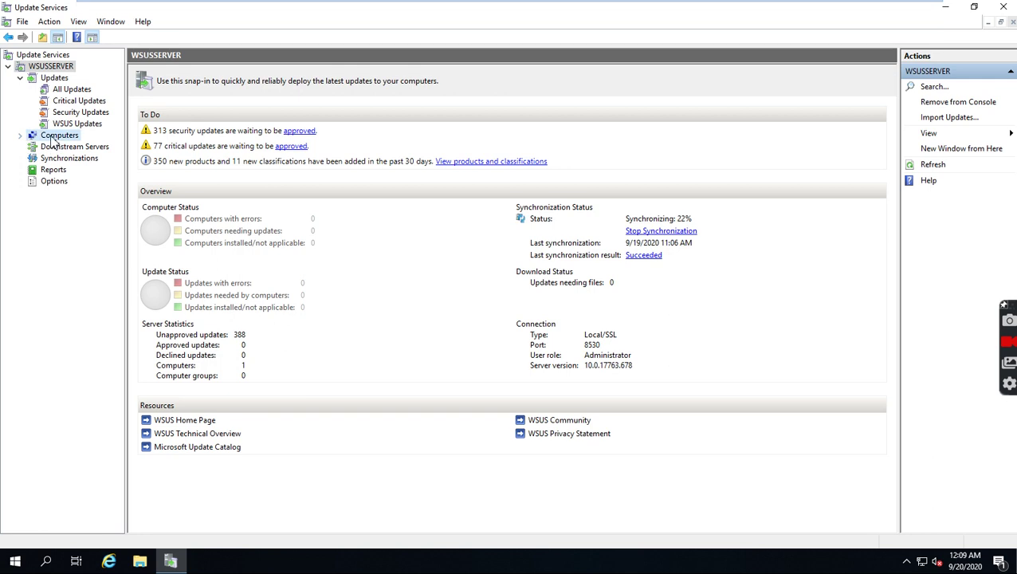
pyautogui.click(21, 136)
pyautogui.click(67, 148)
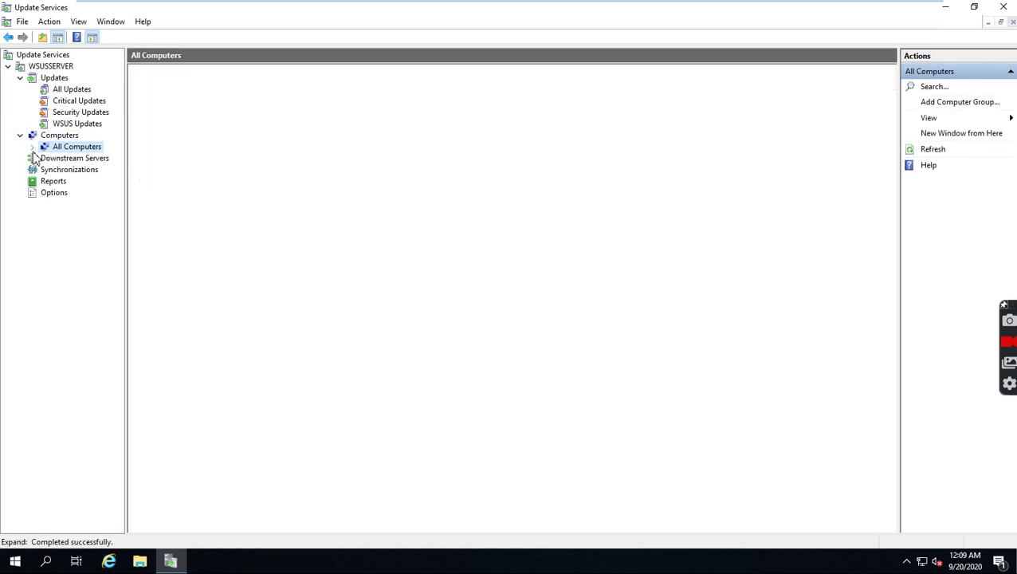
pyautogui.click(32, 147)
pyautogui.click(90, 158)
# Step: List unassigned computers with status Any, inspect the details of windc01.mydomain.in and refresh the list
pyautogui.click(286, 76)
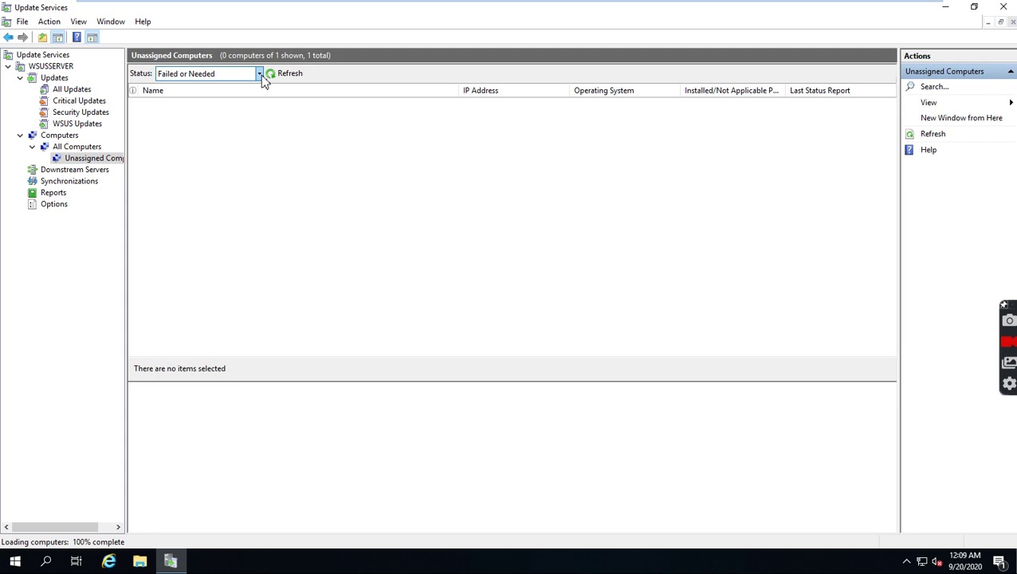
pyautogui.click(261, 74)
pyautogui.click(207, 144)
pyautogui.click(292, 73)
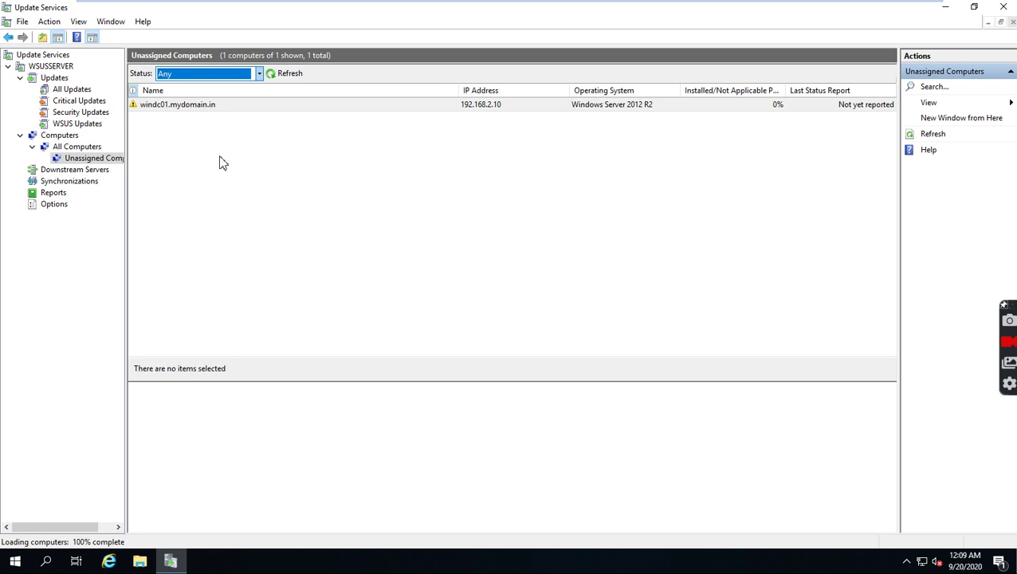
pyautogui.click(192, 111)
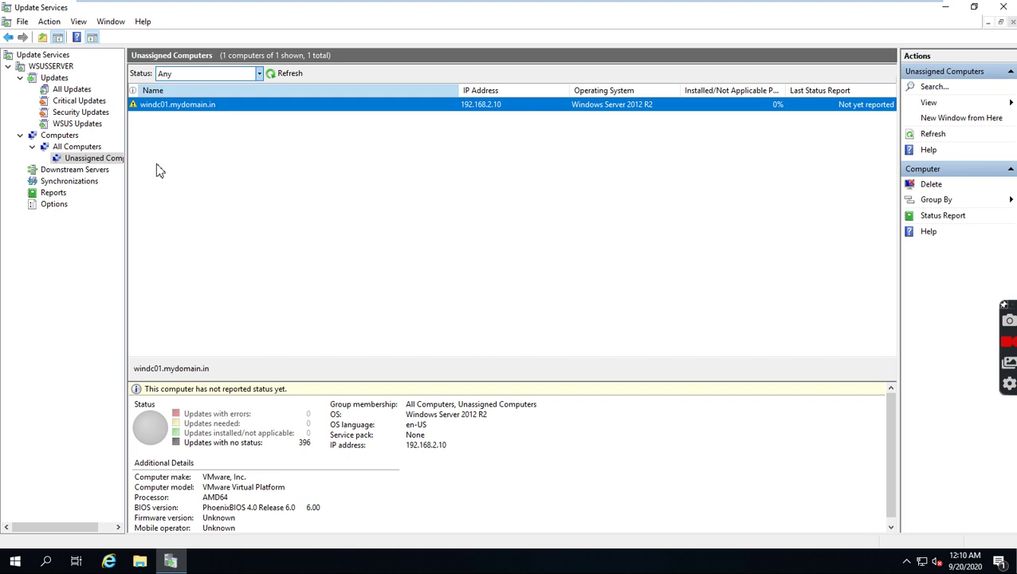
pyautogui.click(285, 76)
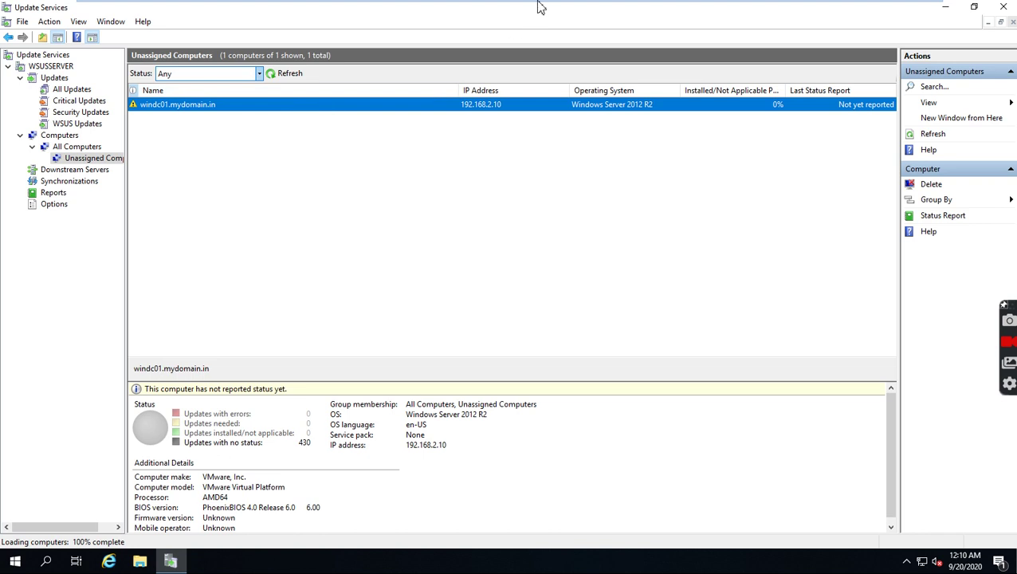
pyautogui.moveTo(326, 6)
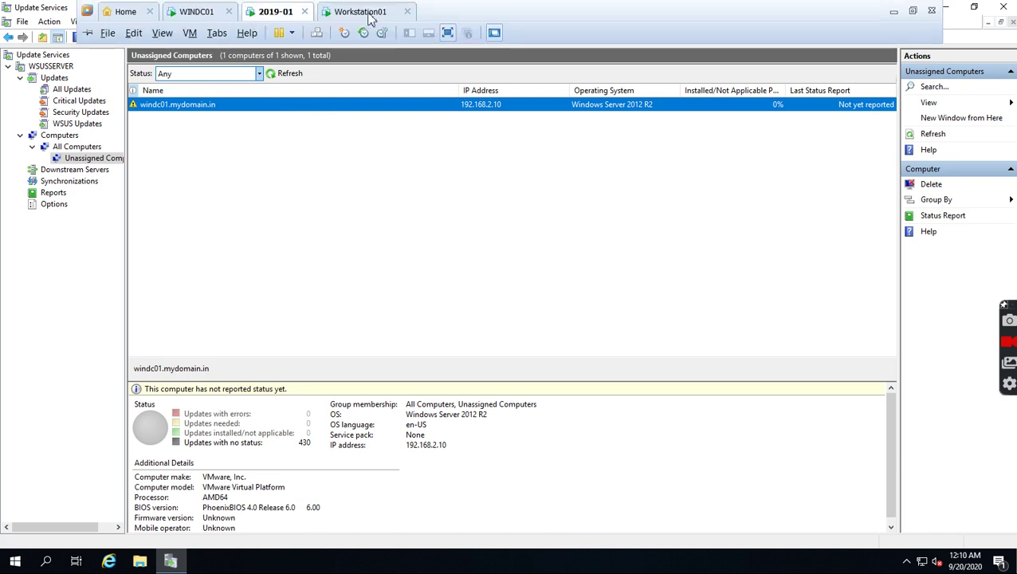
pyautogui.click(365, 12)
# Step: Add a computer group named Servers under All Computers
pyautogui.click(79, 150)
pyautogui.rightClick(78, 149)
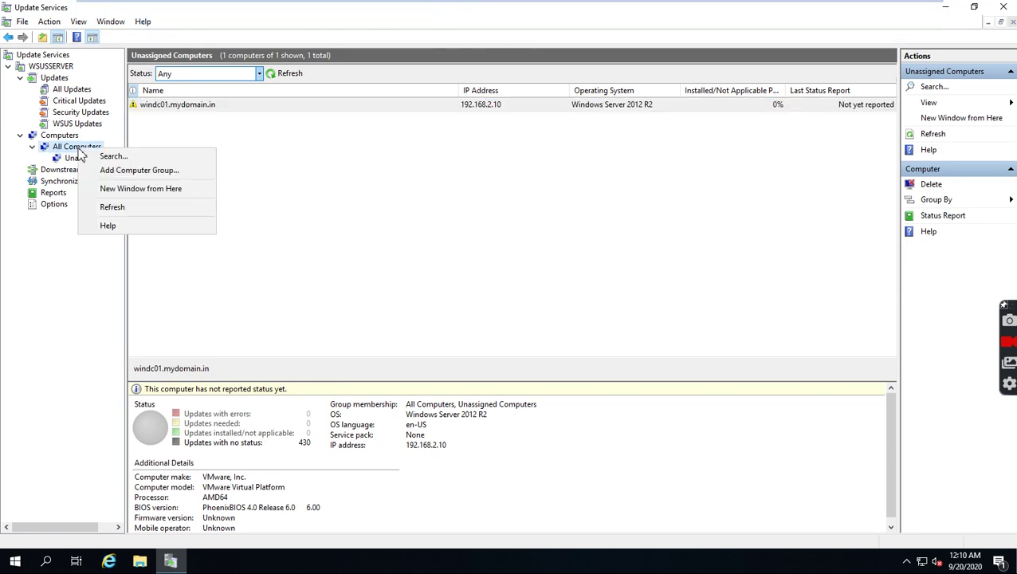
pyautogui.click(119, 174)
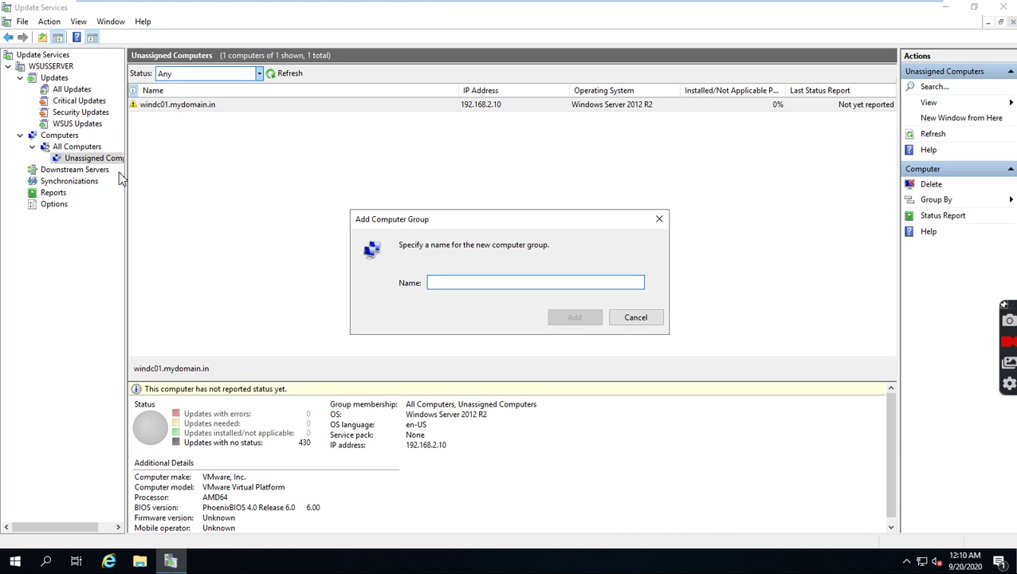
pyautogui.write('Serv')
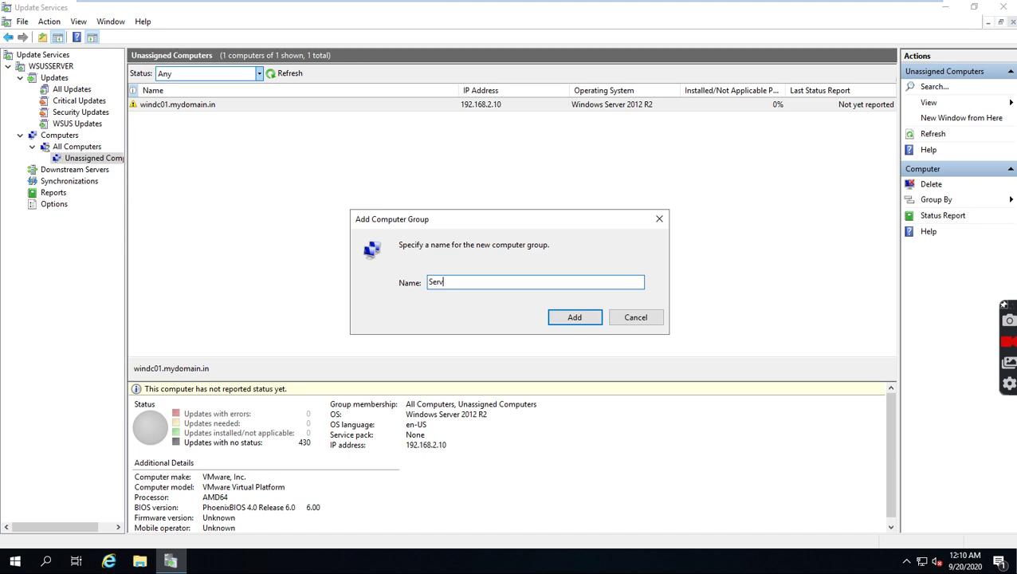
pyautogui.write('ers')
pyautogui.click(577, 319)
# Step: Add another computer group named Workstations under All Computers
pyautogui.rightClick(75, 148)
pyautogui.click(119, 172)
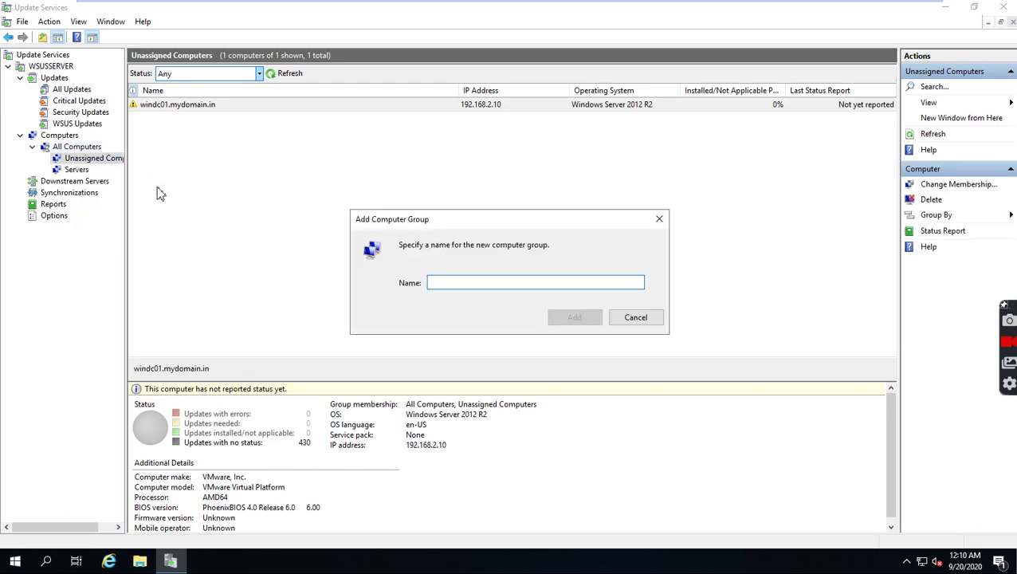
pyautogui.write('Workstations')
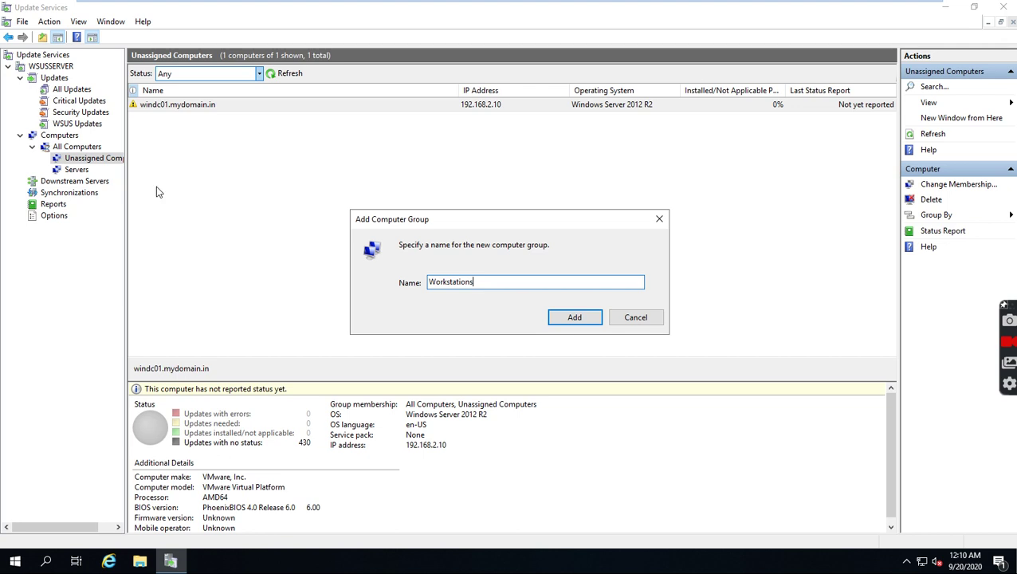
pyautogui.click(563, 321)
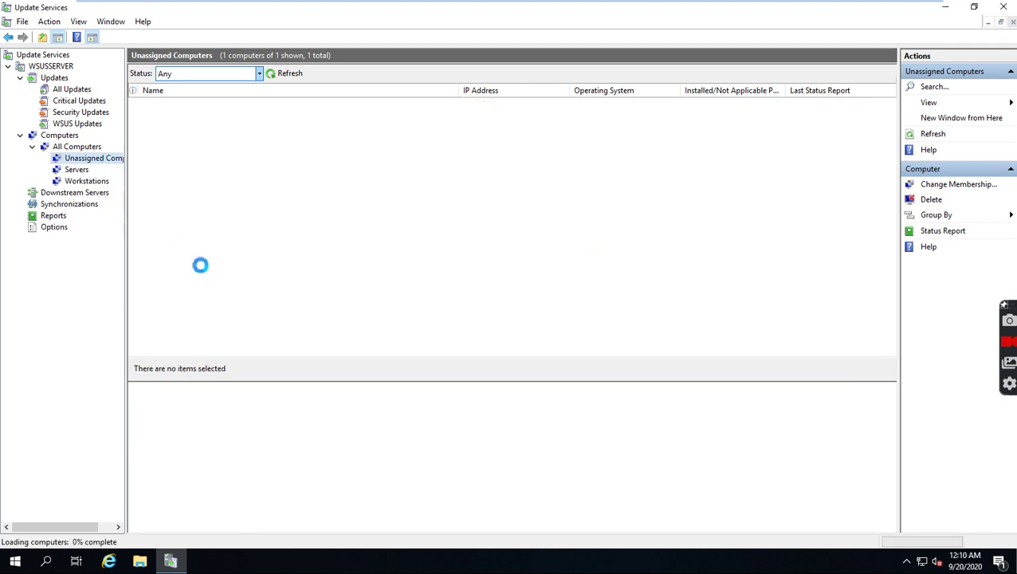
# Step: Change the membership of the unassigned computer windc01.mydomain.in to the Servers group
pyautogui.click(81, 173)
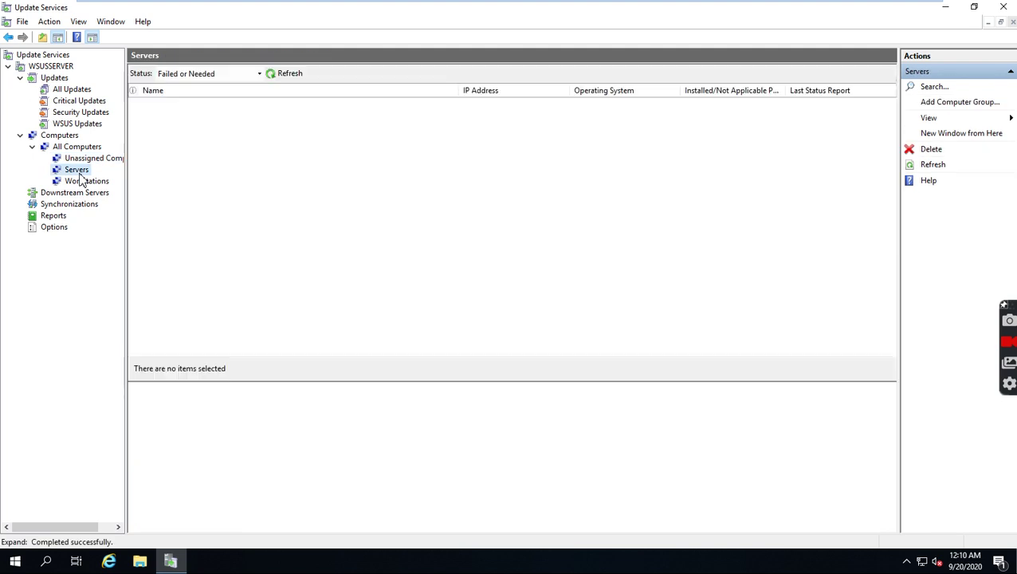
pyautogui.click(86, 161)
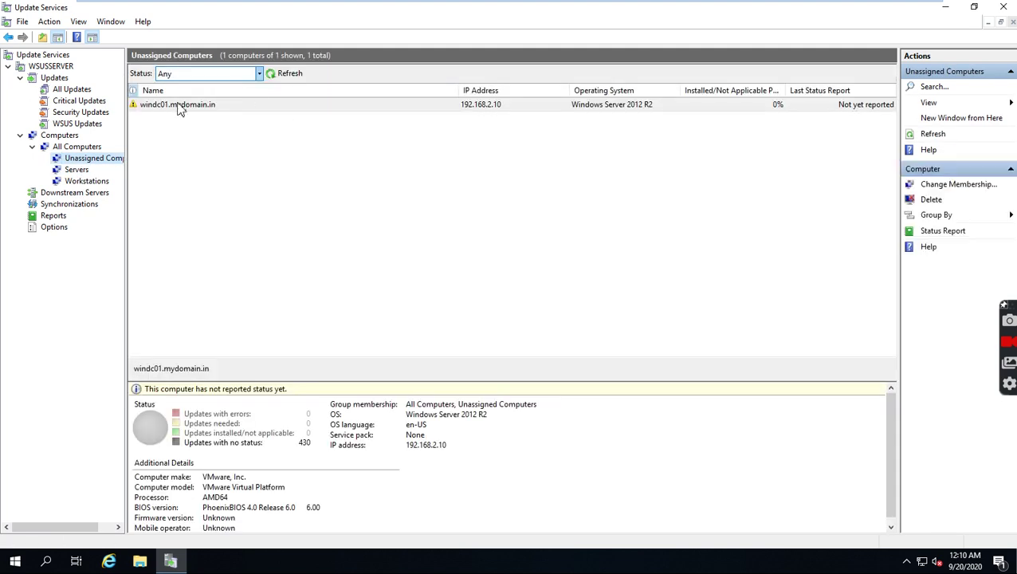
pyautogui.click(186, 106)
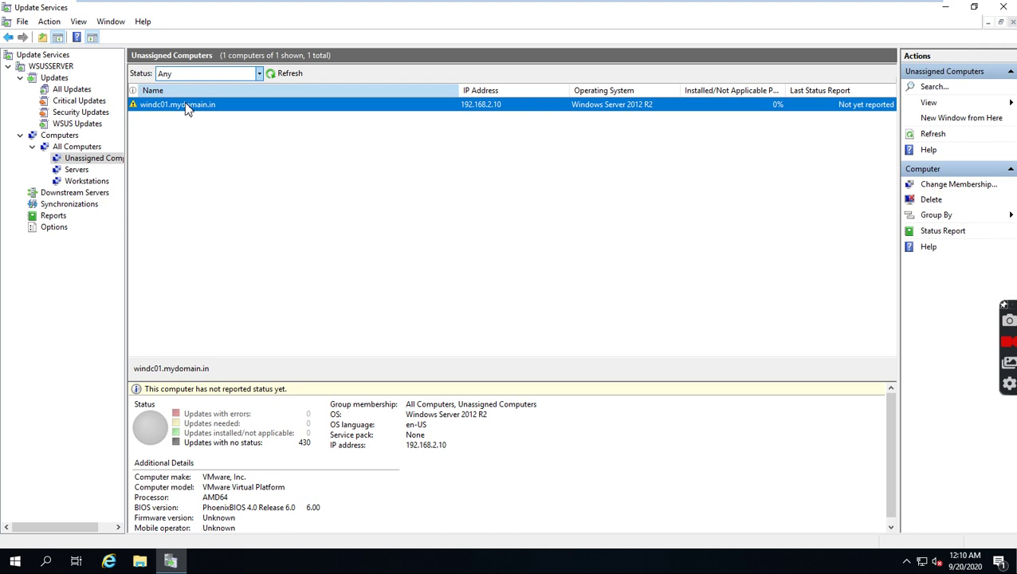
pyautogui.rightClick(189, 109)
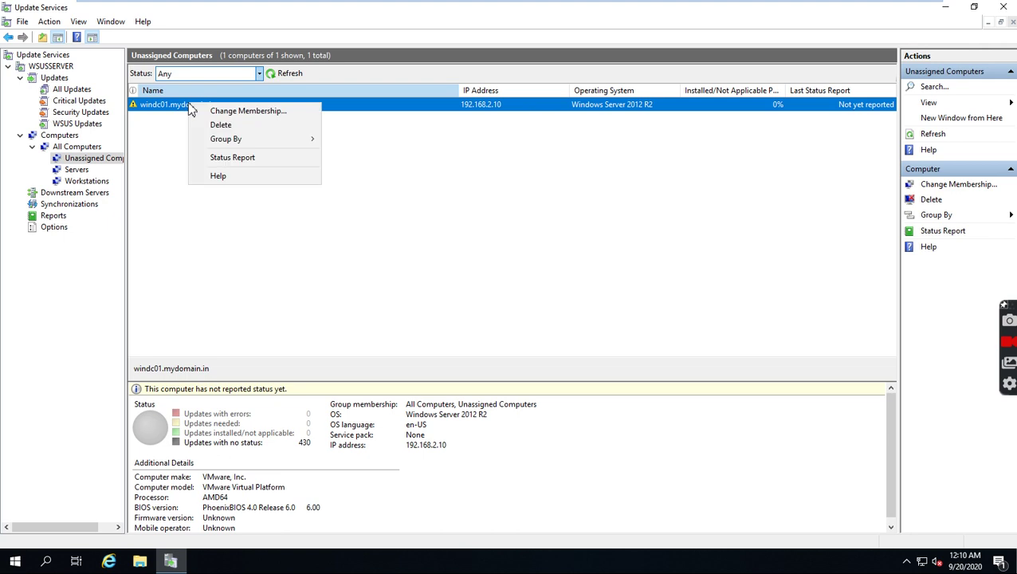
pyautogui.click(234, 117)
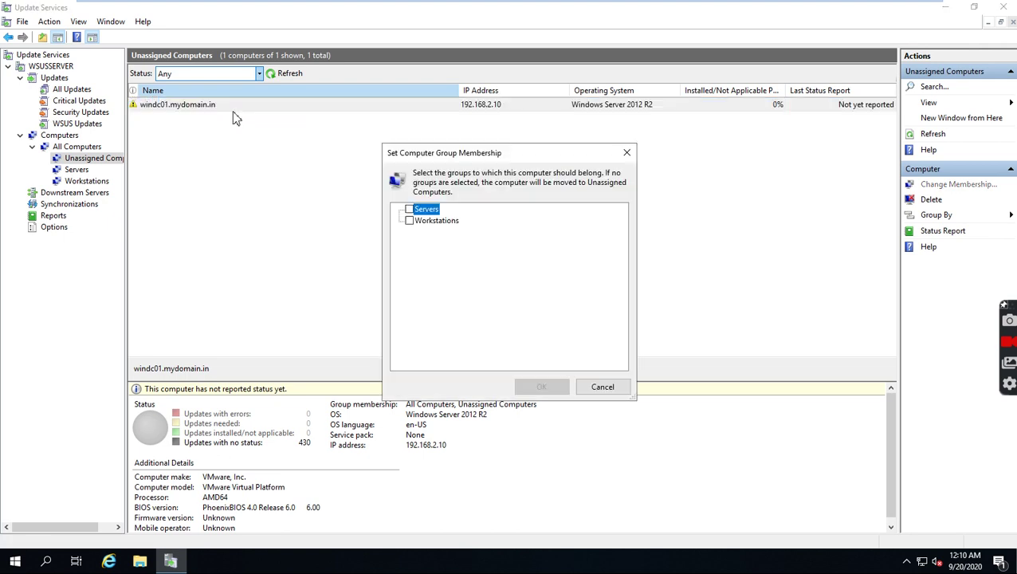
pyautogui.click(408, 210)
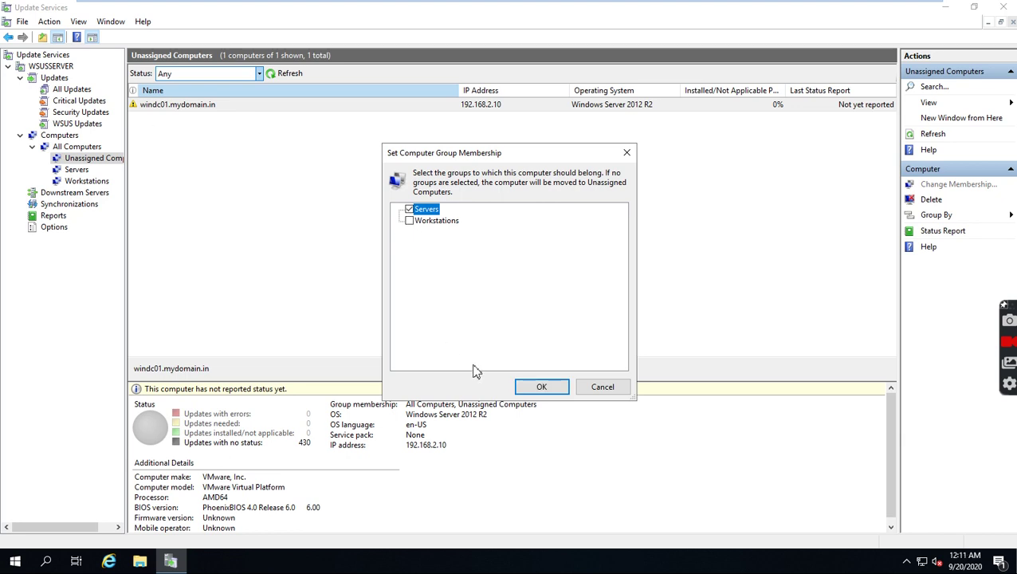
pyautogui.click(539, 390)
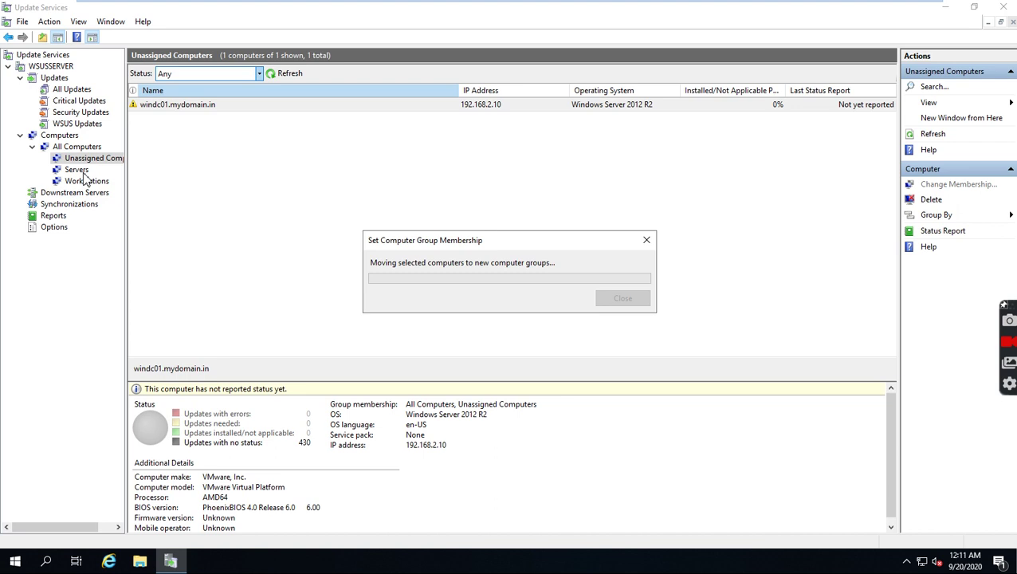
# Step: Refresh the unassigned list and check the Servers and Workstations groups, showing Servers computers with status Any
pyautogui.click(290, 74)
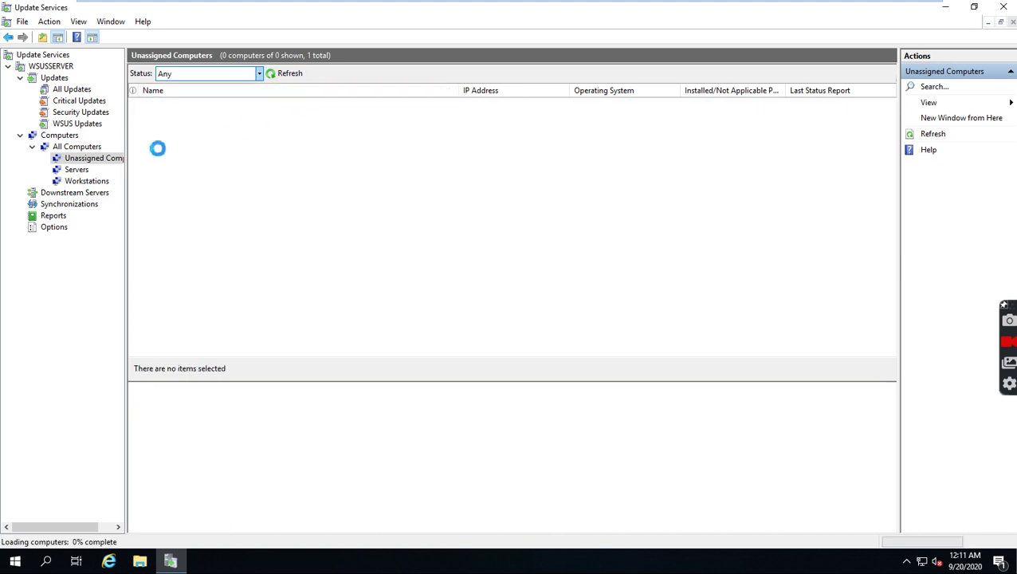
pyautogui.click(78, 170)
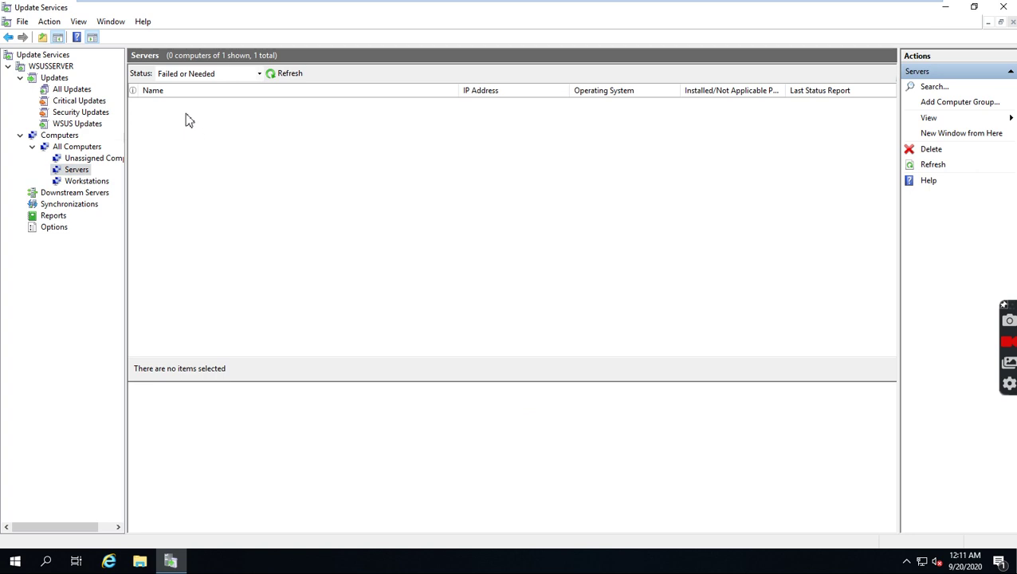
pyautogui.click(259, 74)
pyautogui.click(213, 142)
pyautogui.click(287, 73)
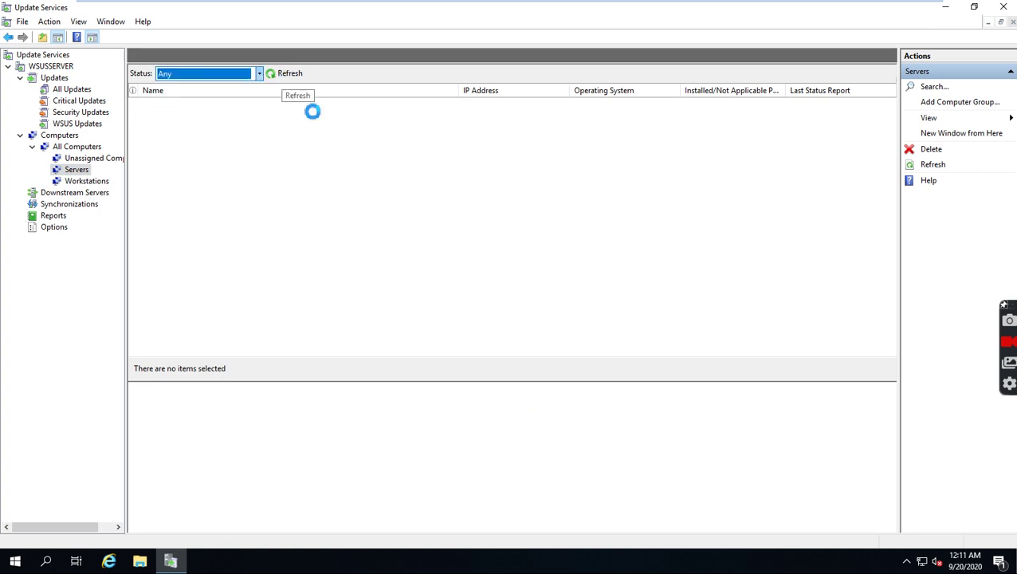
pyautogui.click(83, 184)
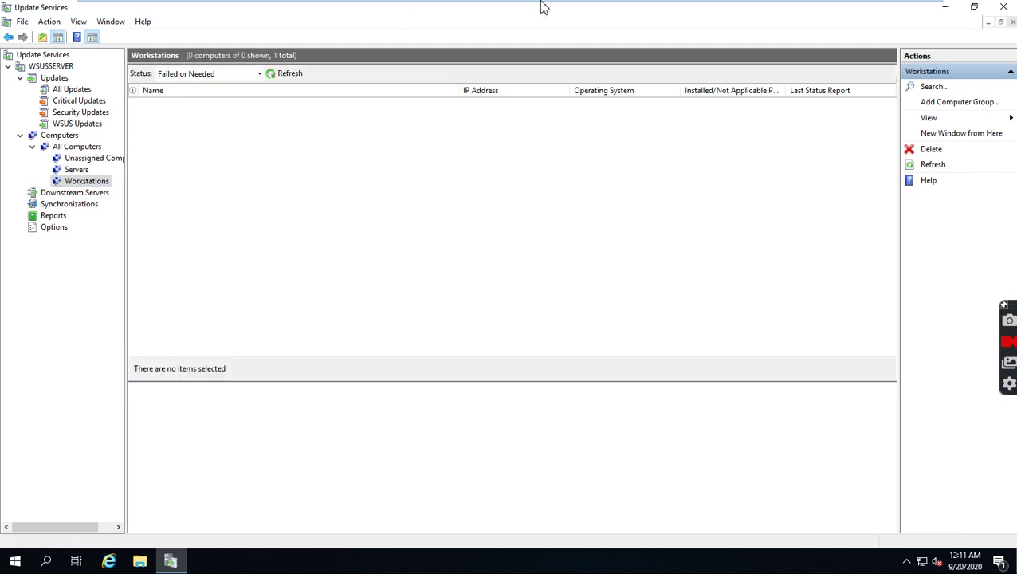
# Step: Switch to the Workstation01 machine, run gpupdate /force and dismiss the Windows Update notice
pyautogui.click(353, 14)
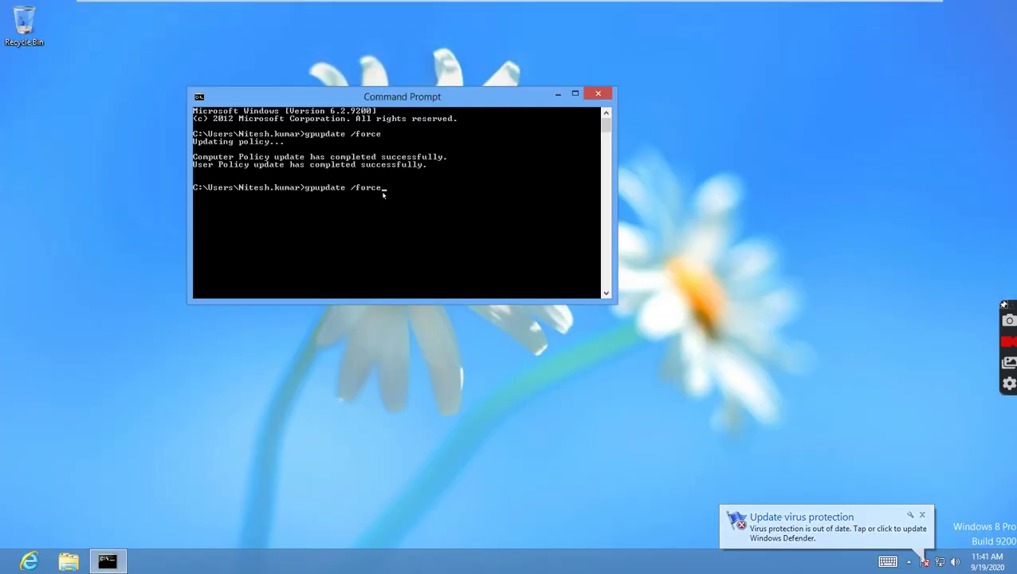
pyautogui.press('Return')
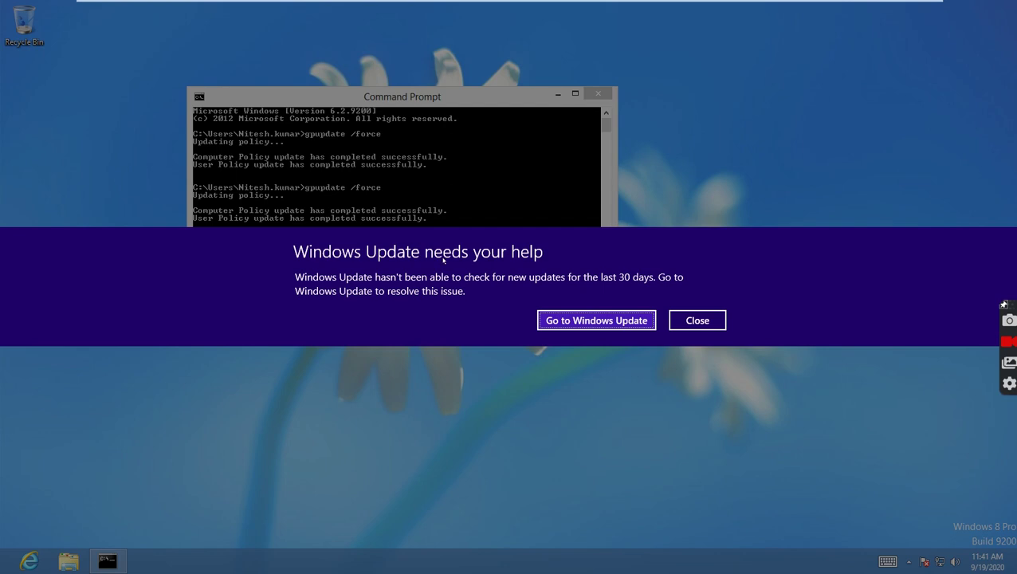
pyautogui.click(697, 320)
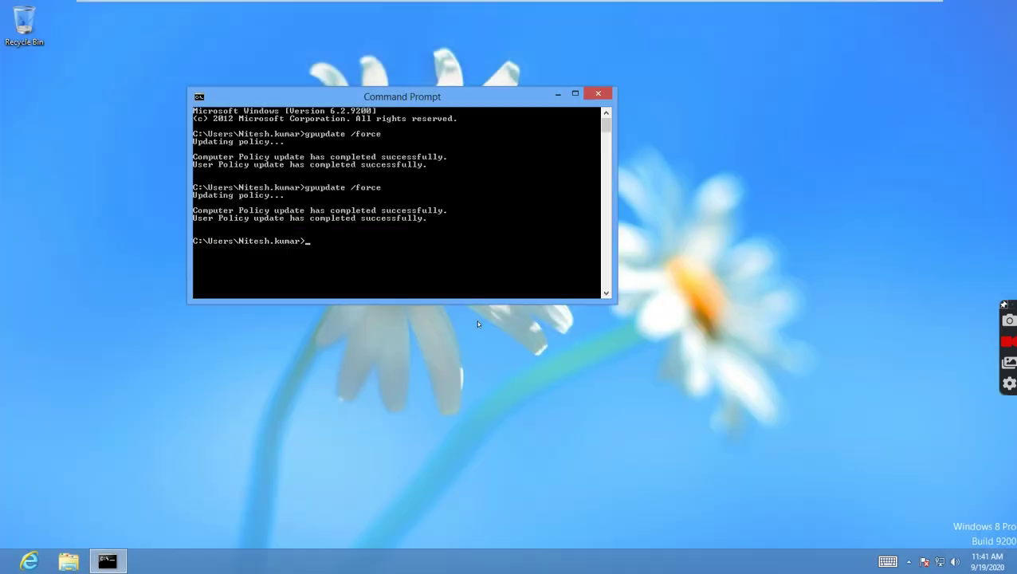
# Step: Switch to the 2019-01 server and list All Computers with status Any, refreshing the view
pyautogui.moveTo(522, 3)
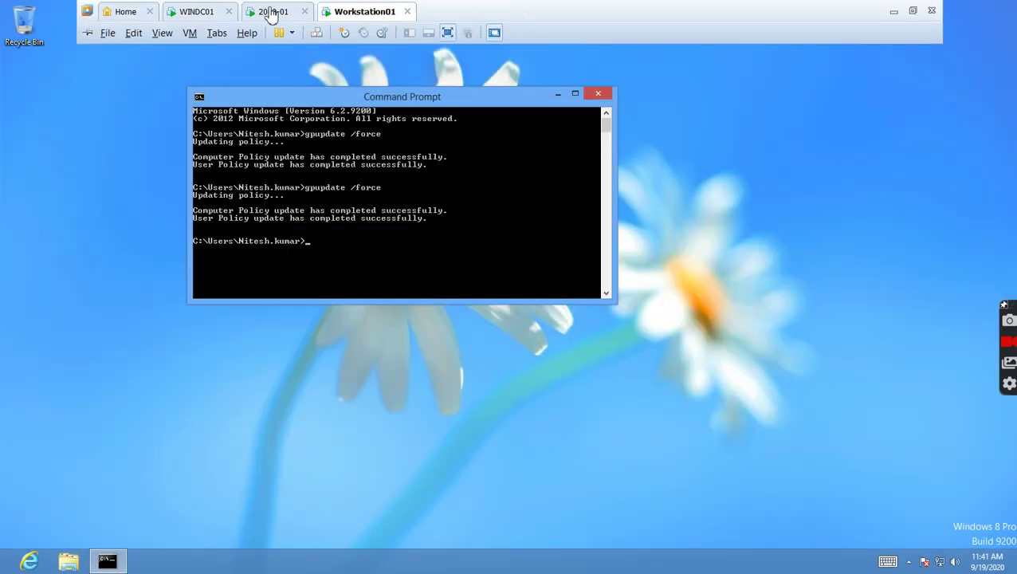
pyautogui.click(271, 12)
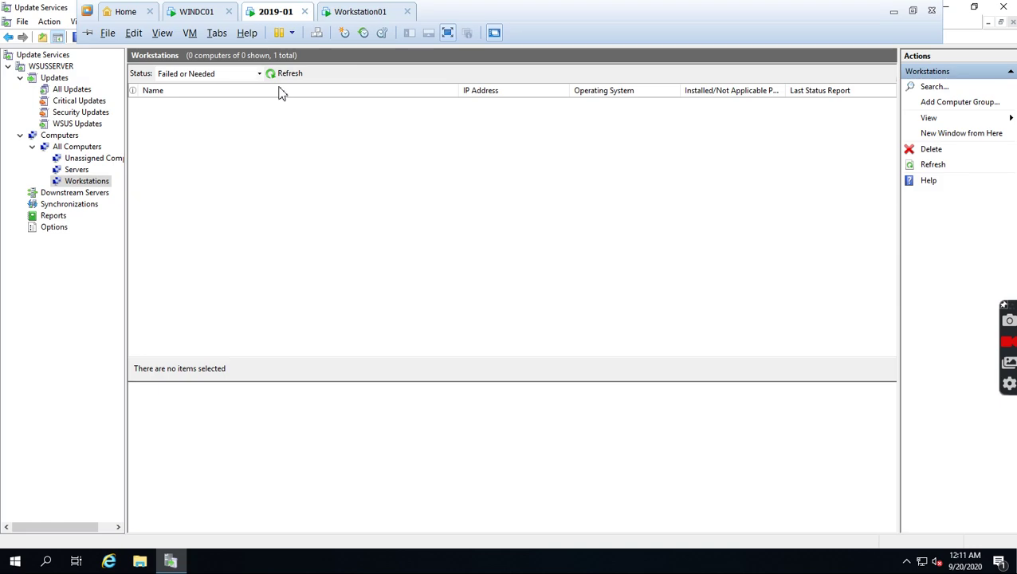
pyautogui.click(282, 75)
pyautogui.click(89, 148)
pyautogui.click(274, 75)
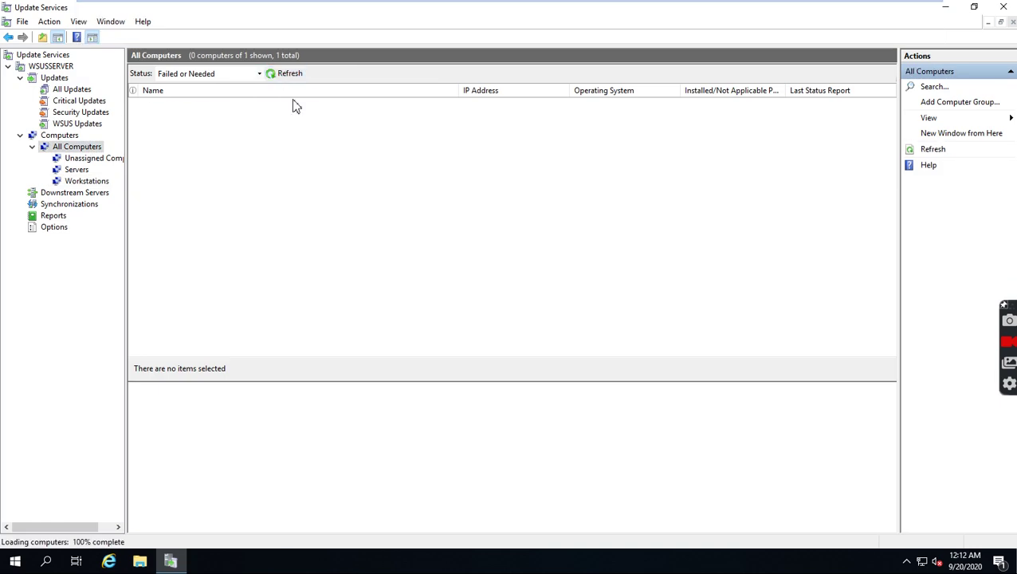
pyautogui.click(260, 74)
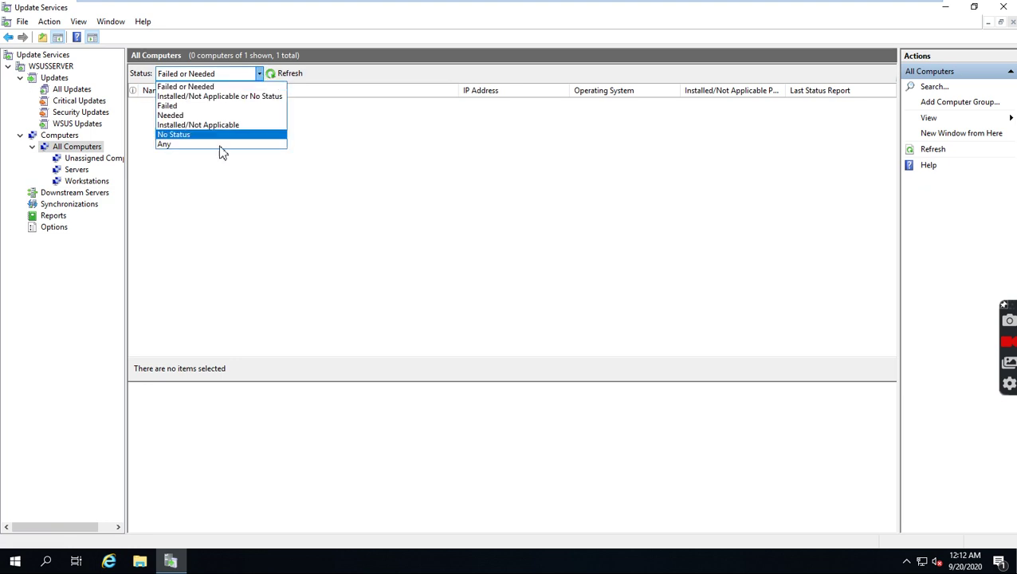
pyautogui.click(220, 143)
pyautogui.click(280, 73)
pyautogui.click(287, 104)
# Step: Show the Unassigned Computers group with status Any and refresh its list
pyautogui.click(92, 159)
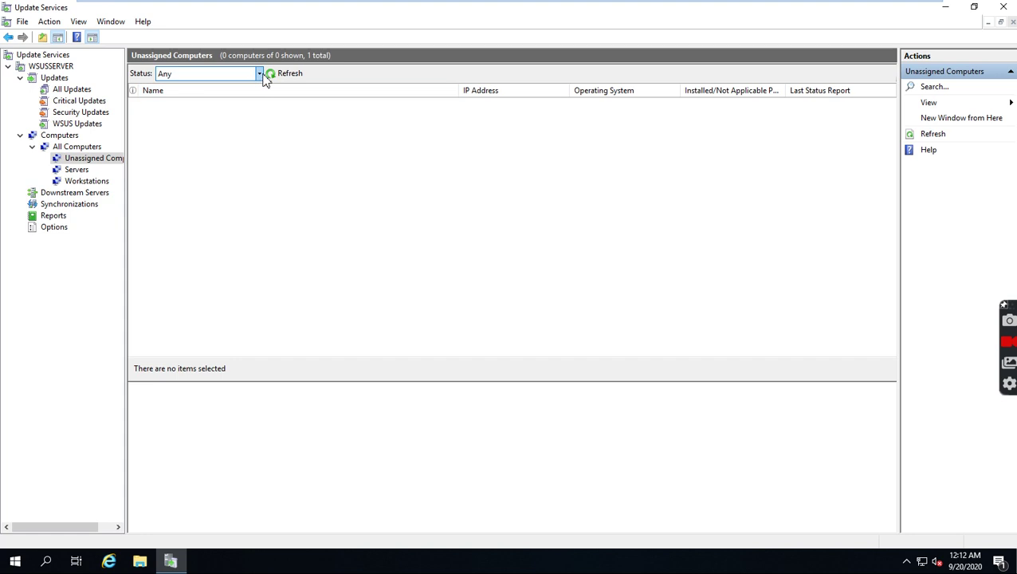
pyautogui.click(259, 74)
pyautogui.click(199, 144)
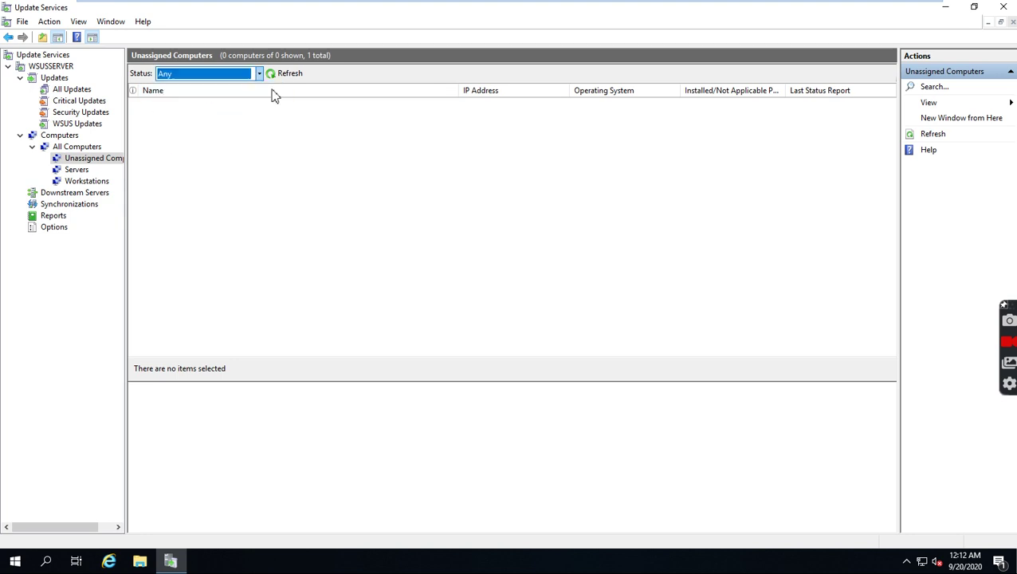
pyautogui.click(288, 73)
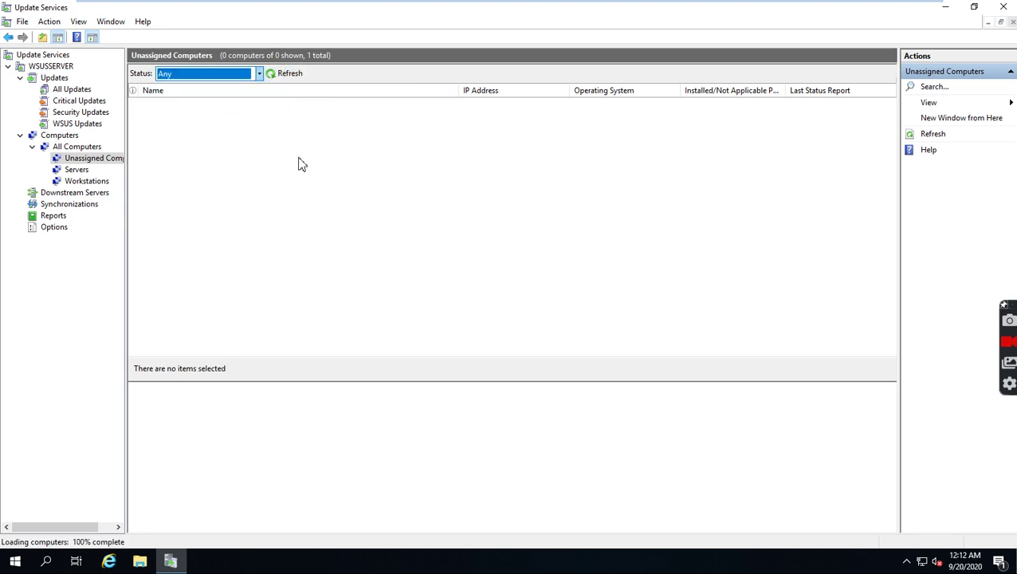
# Step: Switch back to Workstation01 and run wuauclt /detectnow in the command prompt, dismissing the Windows Update notices
pyautogui.moveTo(494, 4)
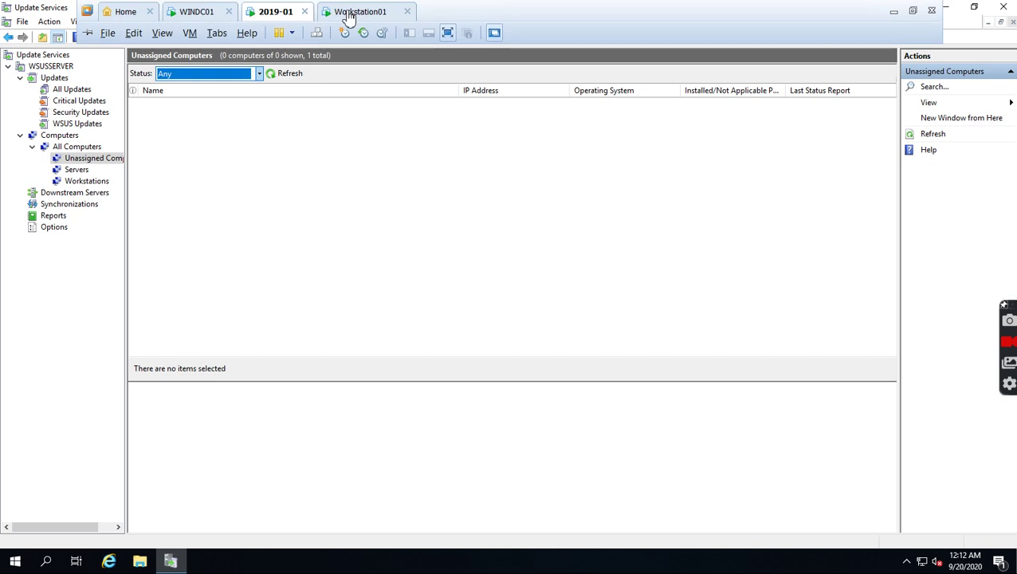
pyautogui.click(349, 14)
pyautogui.click(697, 320)
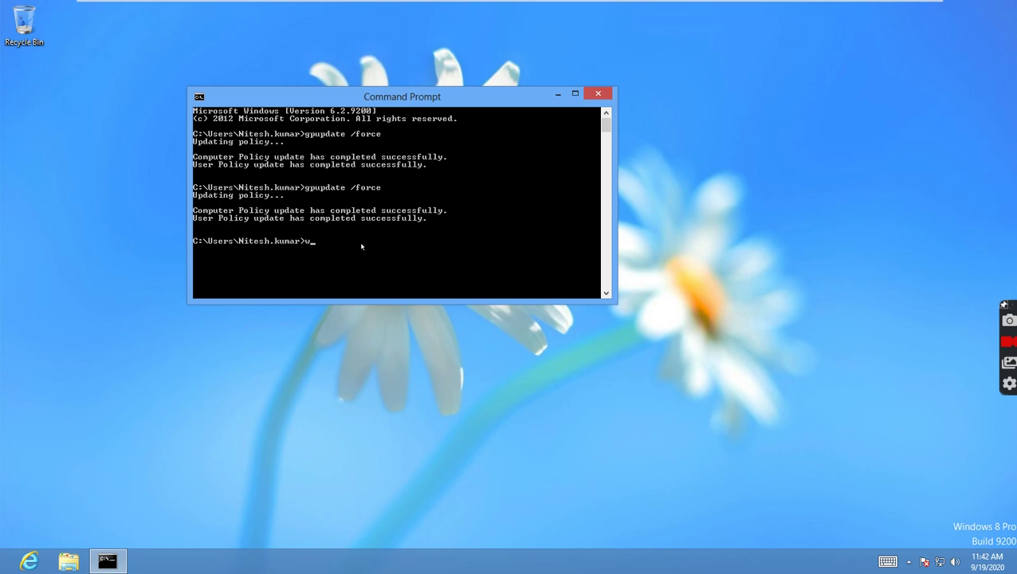
pyautogui.write('uclt /de')
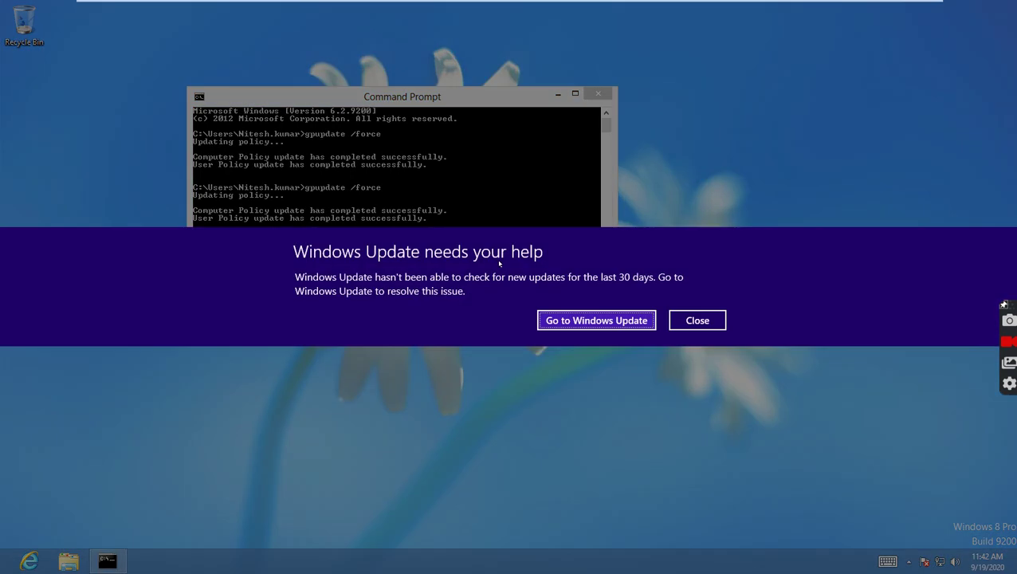
pyautogui.click(686, 323)
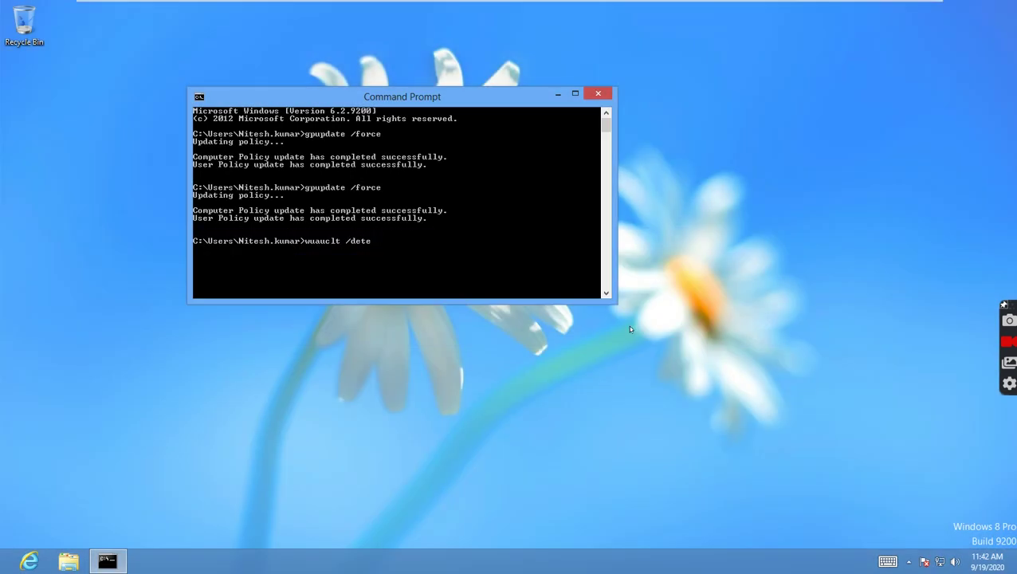
pyautogui.write('tectnow\\')
pyautogui.press('Return')
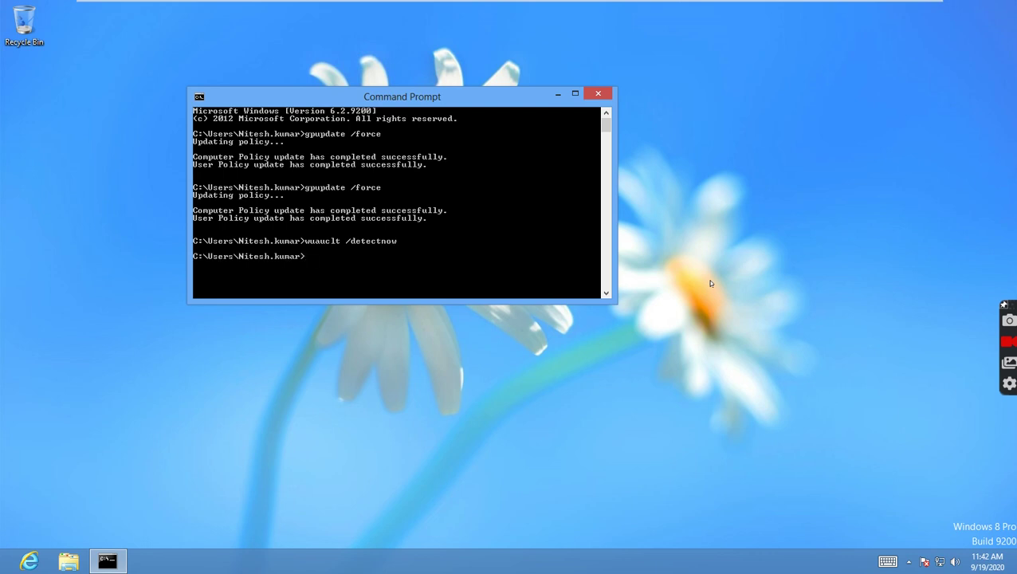
# Step: Run wuauclt /reportnow in the command prompt by adapting the previous command
pyautogui.press('Up')
pyautogui.press('BackSpace')
pyautogui.press('BackSpace')
pyautogui.press('BackSpace')
pyautogui.press('BackSpace')
pyautogui.press('BackSpace')
pyautogui.write('reportnow')
pyautogui.press('Return')
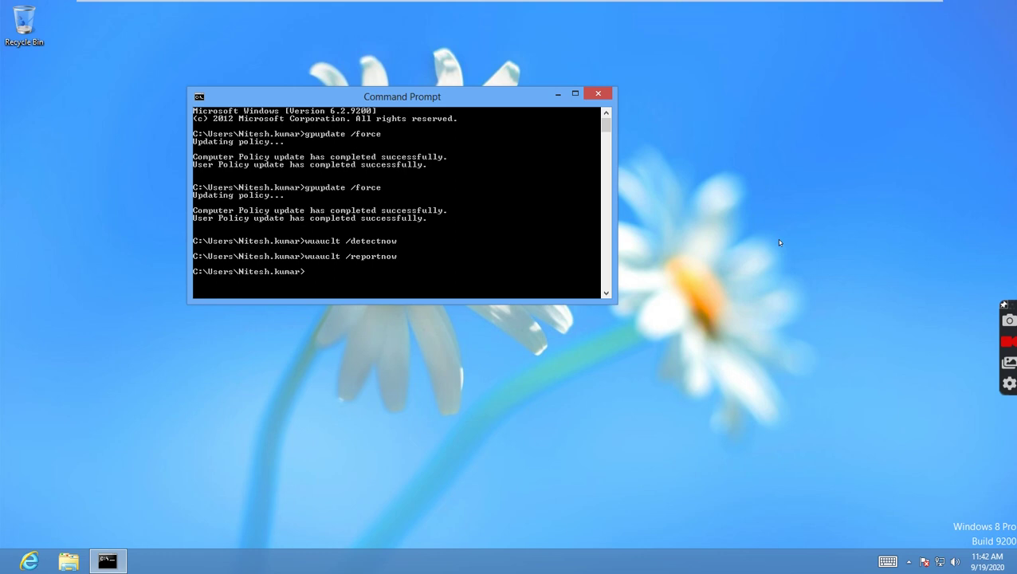
# Step: Rerun gpupdate /force on the workstation and dismiss the Windows Update notice
pyautogui.press('Up')
pyautogui.press('Up')
pyautogui.press('Up')
pyautogui.press('Return')
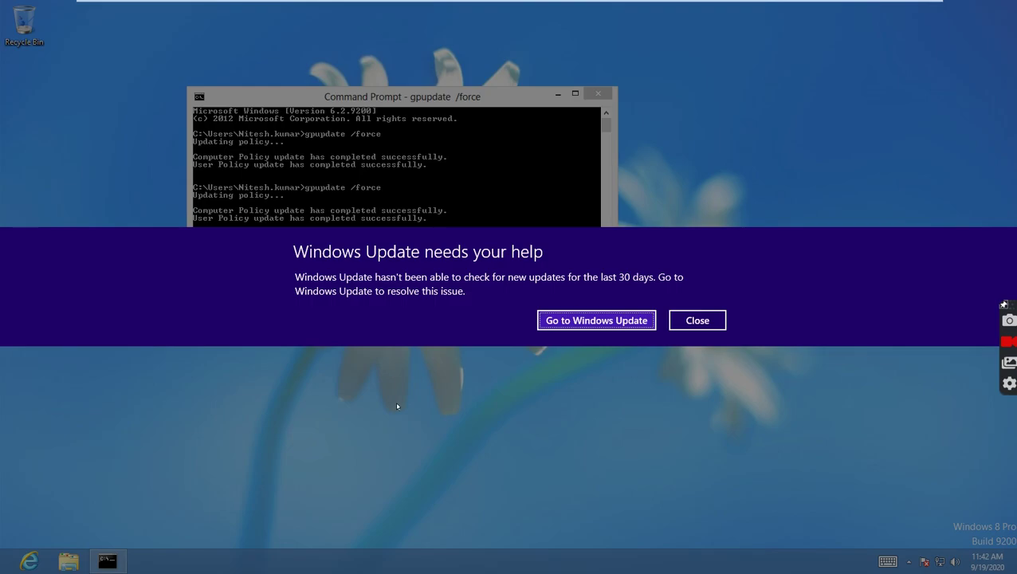
pyautogui.click(684, 326)
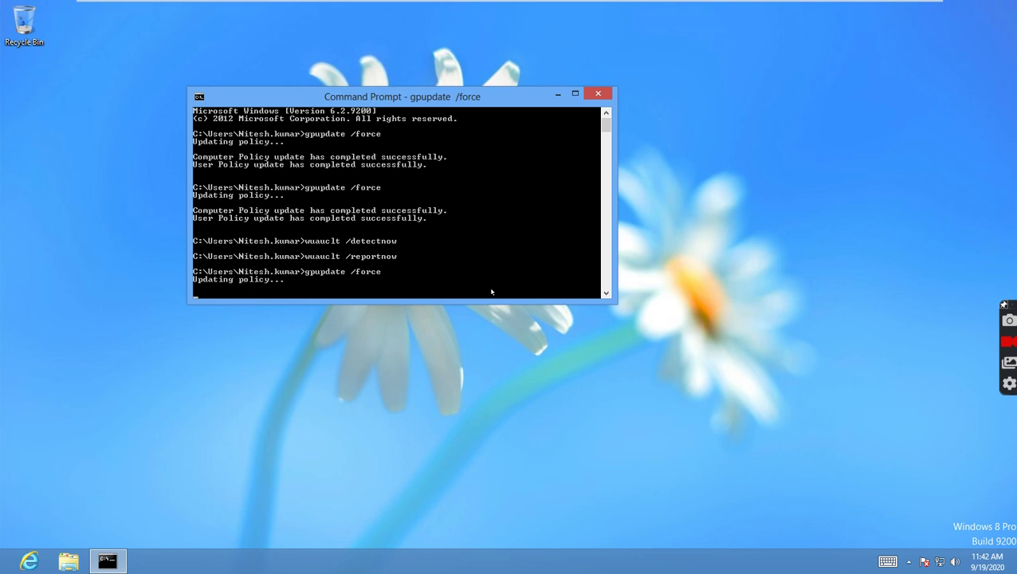
# Step: Return to the 2019-01 server and refresh the Unassigned Computers list
pyautogui.moveTo(552, 5)
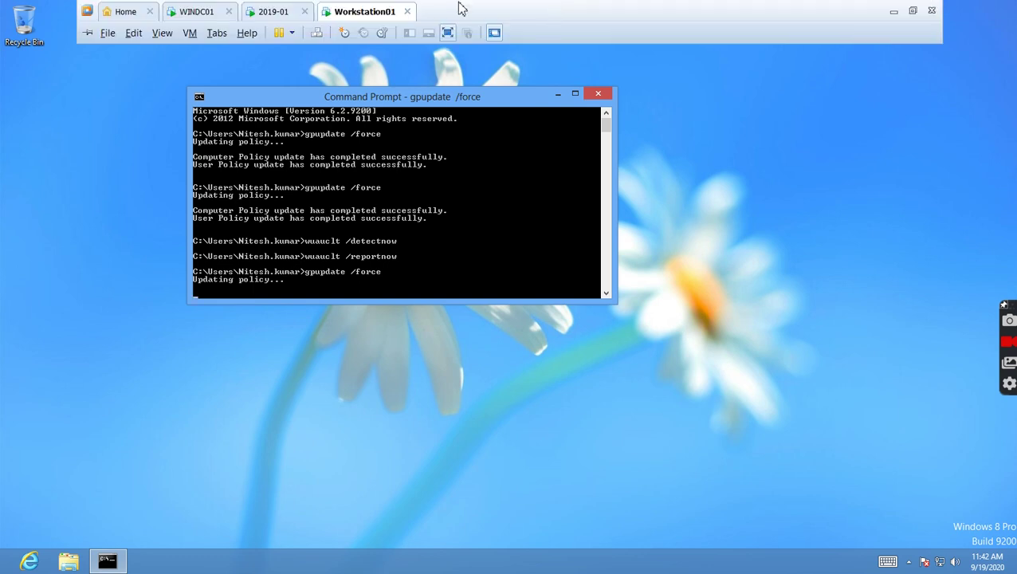
pyautogui.click(268, 13)
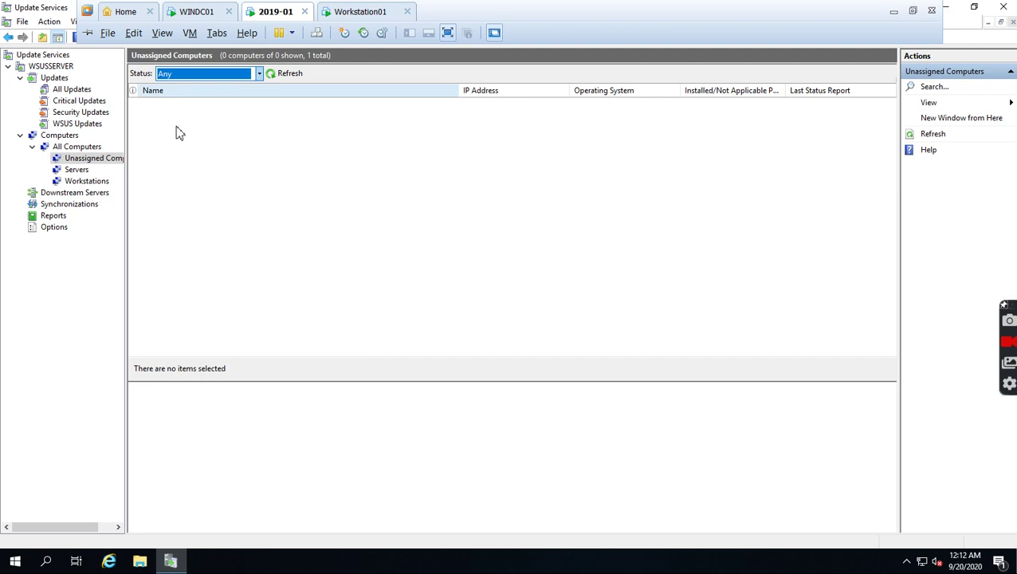
pyautogui.click(288, 74)
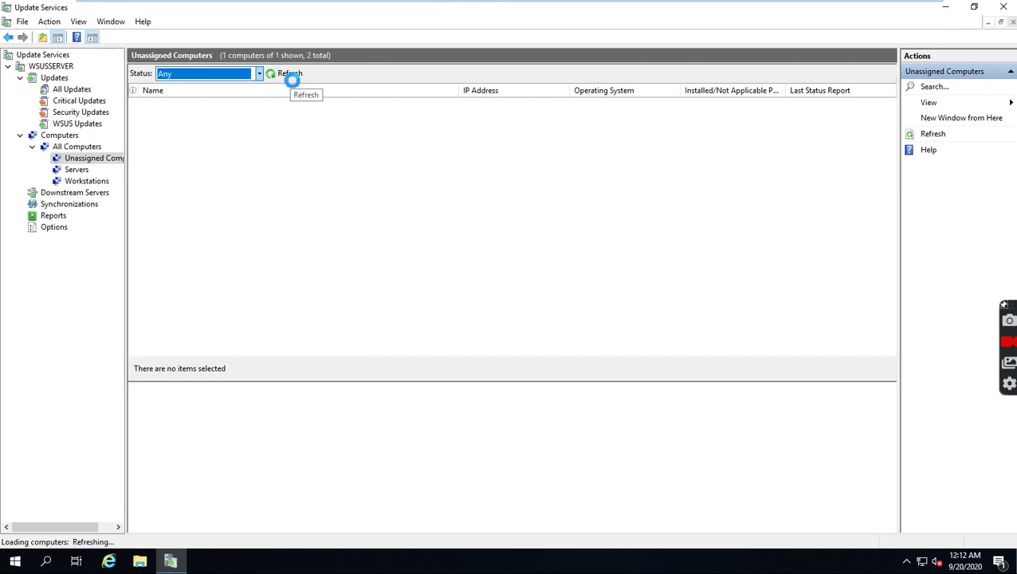
# Step: Change the membership of the unassigned computer win8.mydomain.in to the Workstations group and check the All Computers list
pyautogui.click(184, 109)
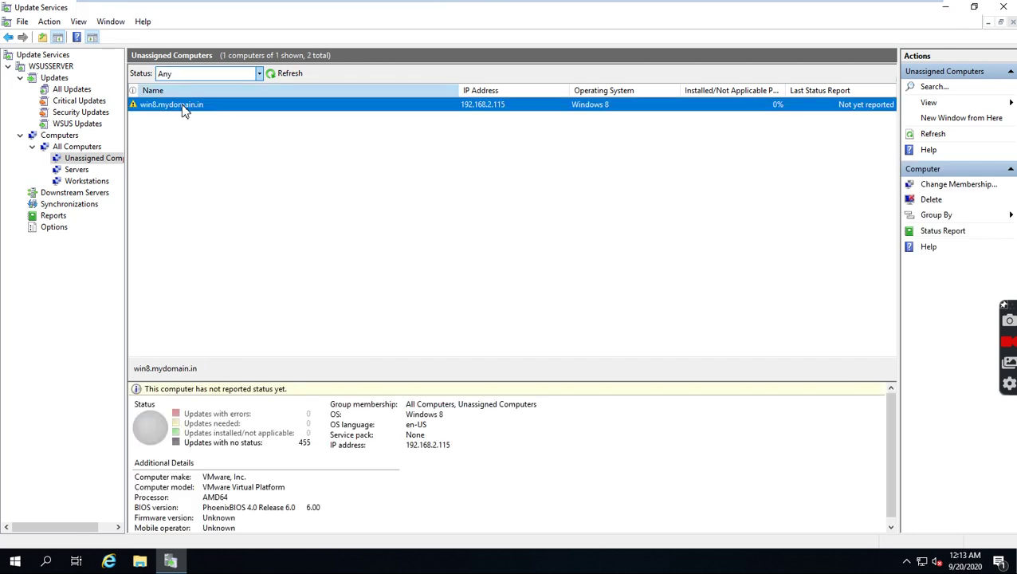
pyautogui.rightClick(181, 109)
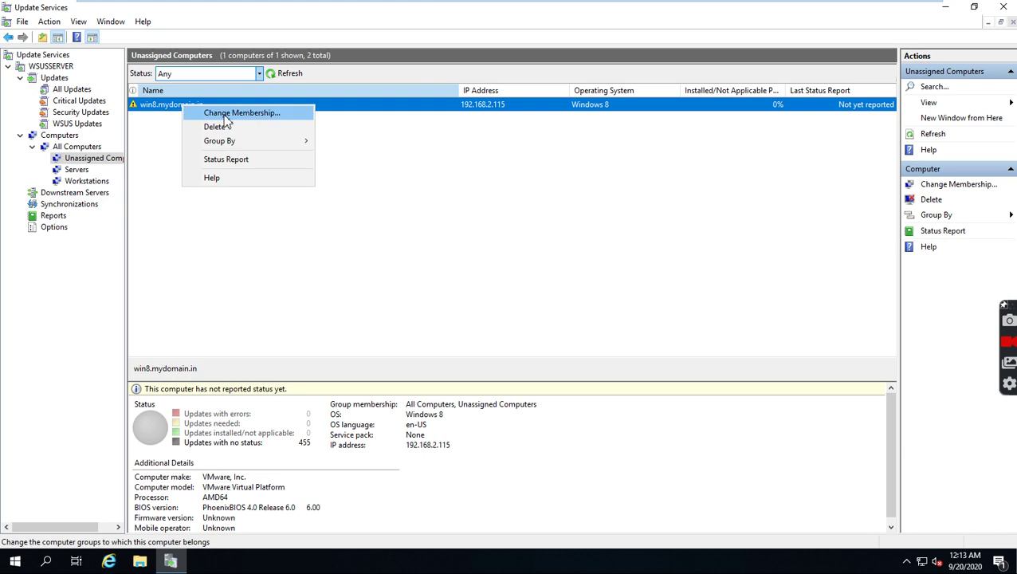
pyautogui.click(225, 115)
pyautogui.click(409, 221)
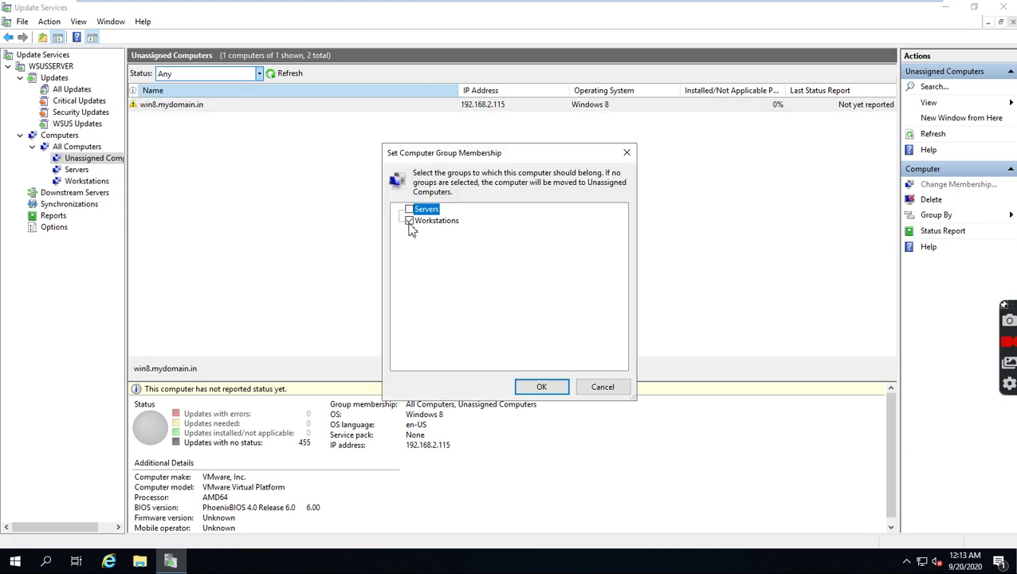
pyautogui.click(541, 390)
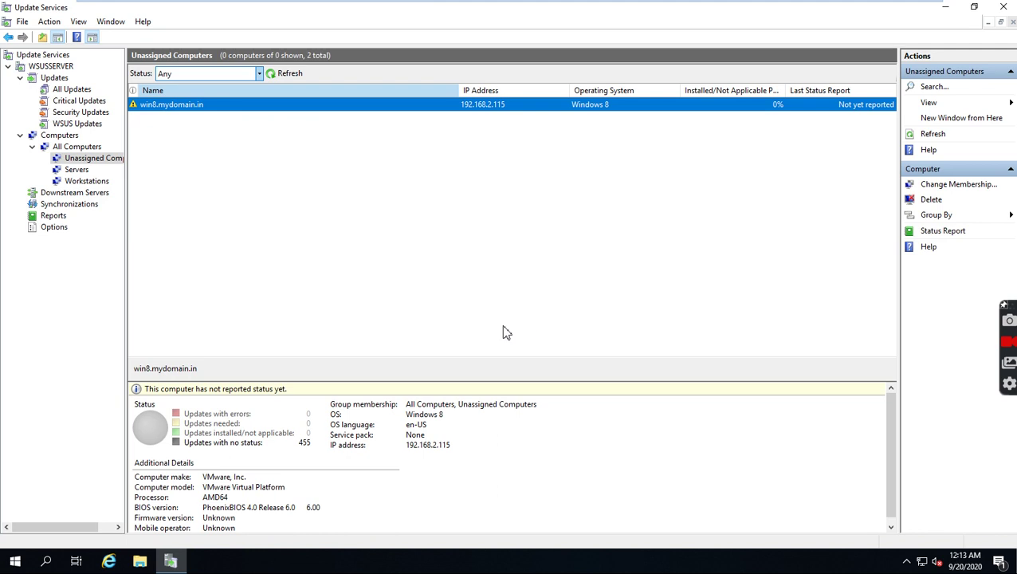
pyautogui.click(77, 146)
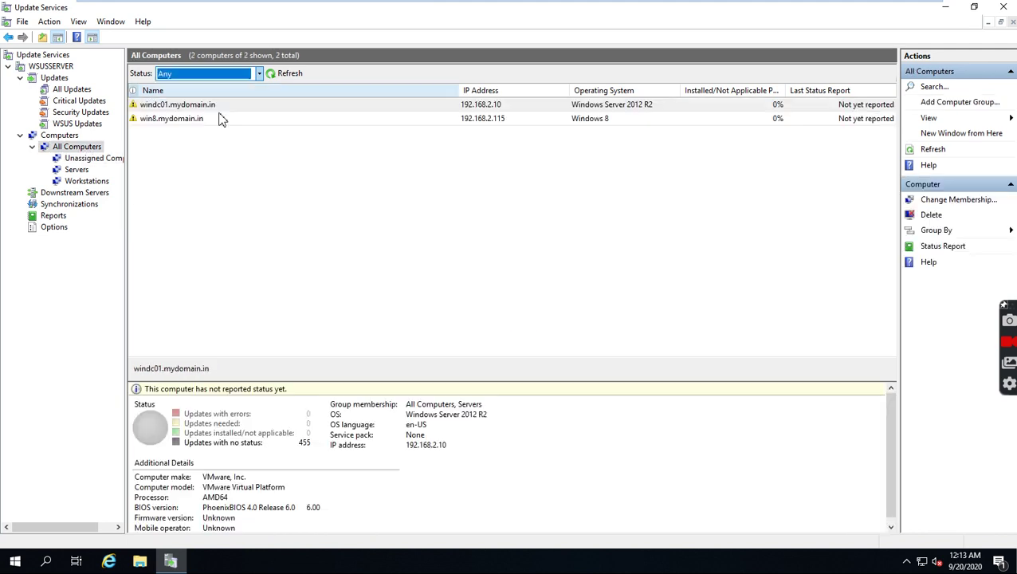
# Step: Filter All Updates by approval Unapproved and status Needed, and refresh the list
pyautogui.click(76, 91)
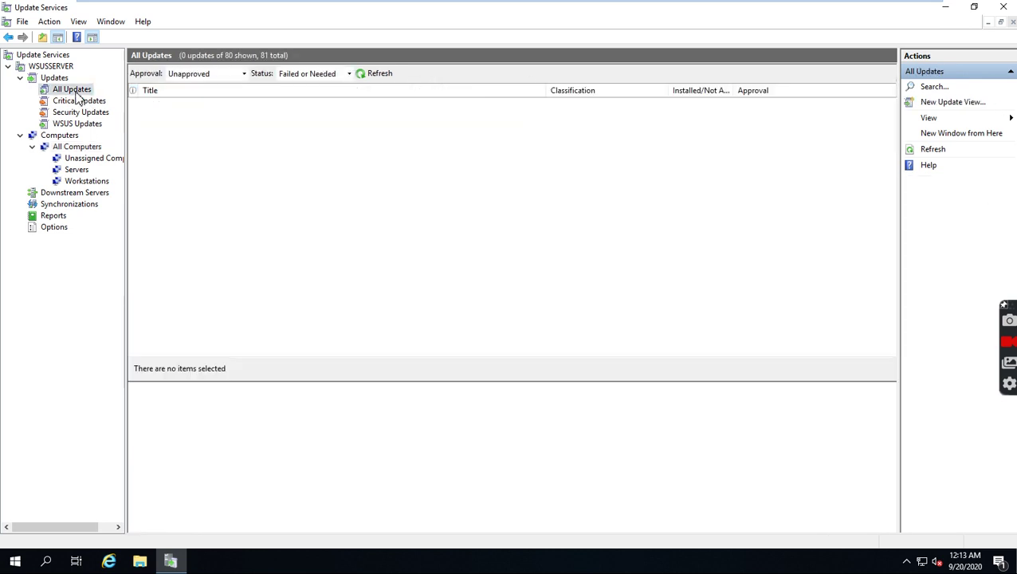
pyautogui.click(349, 73)
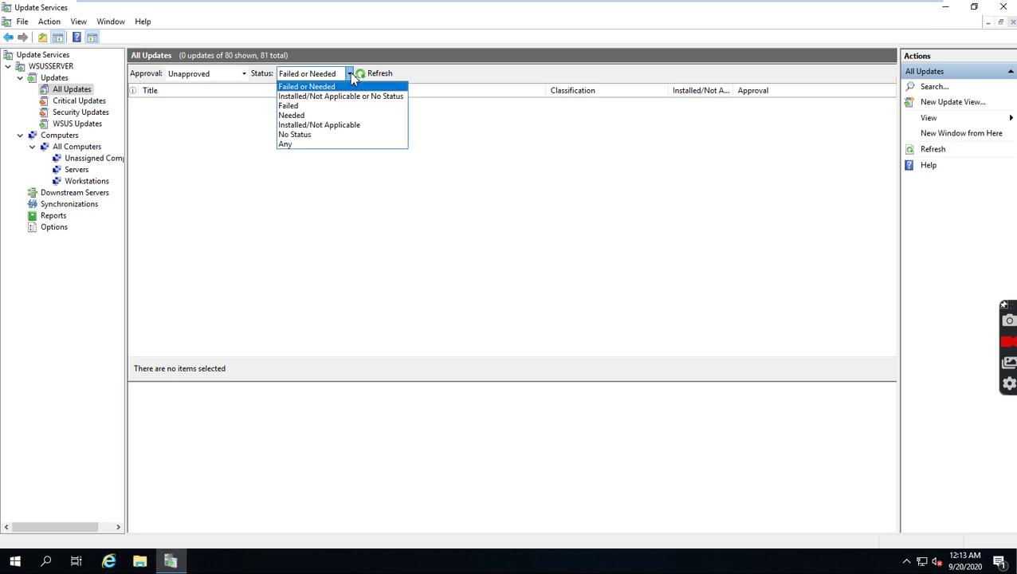
pyautogui.click(305, 116)
pyautogui.click(244, 74)
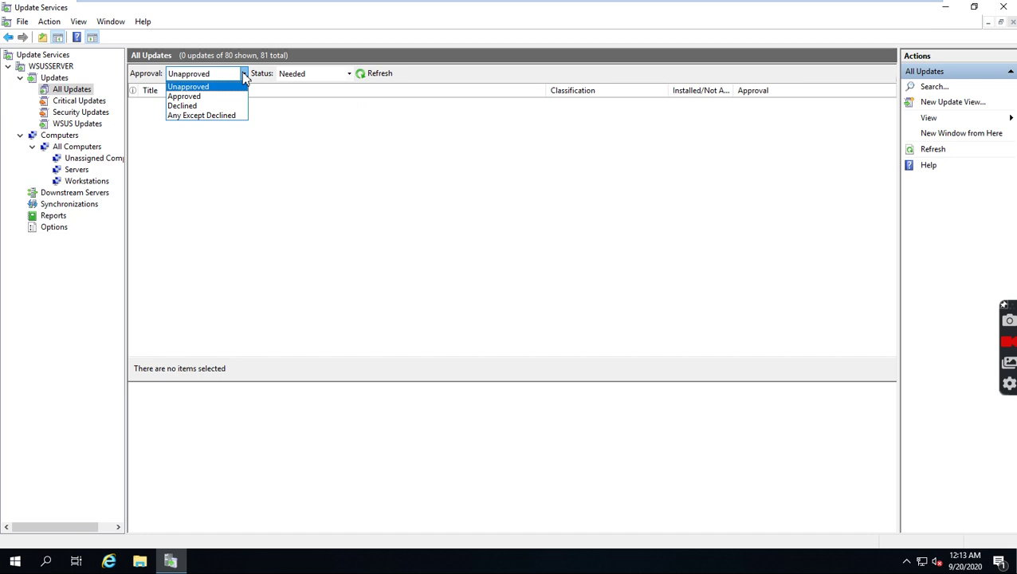
pyautogui.click(239, 84)
pyautogui.click(381, 74)
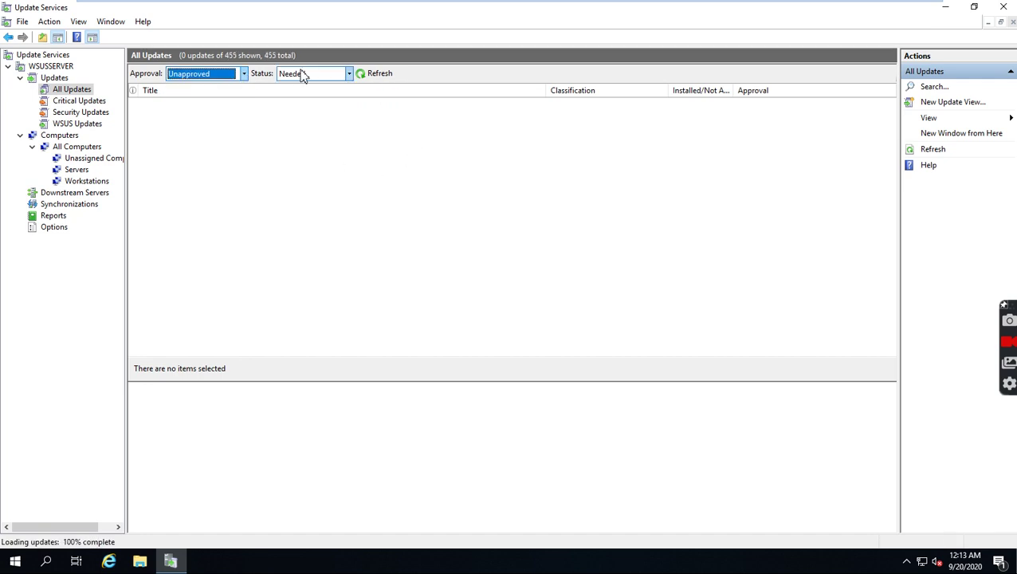